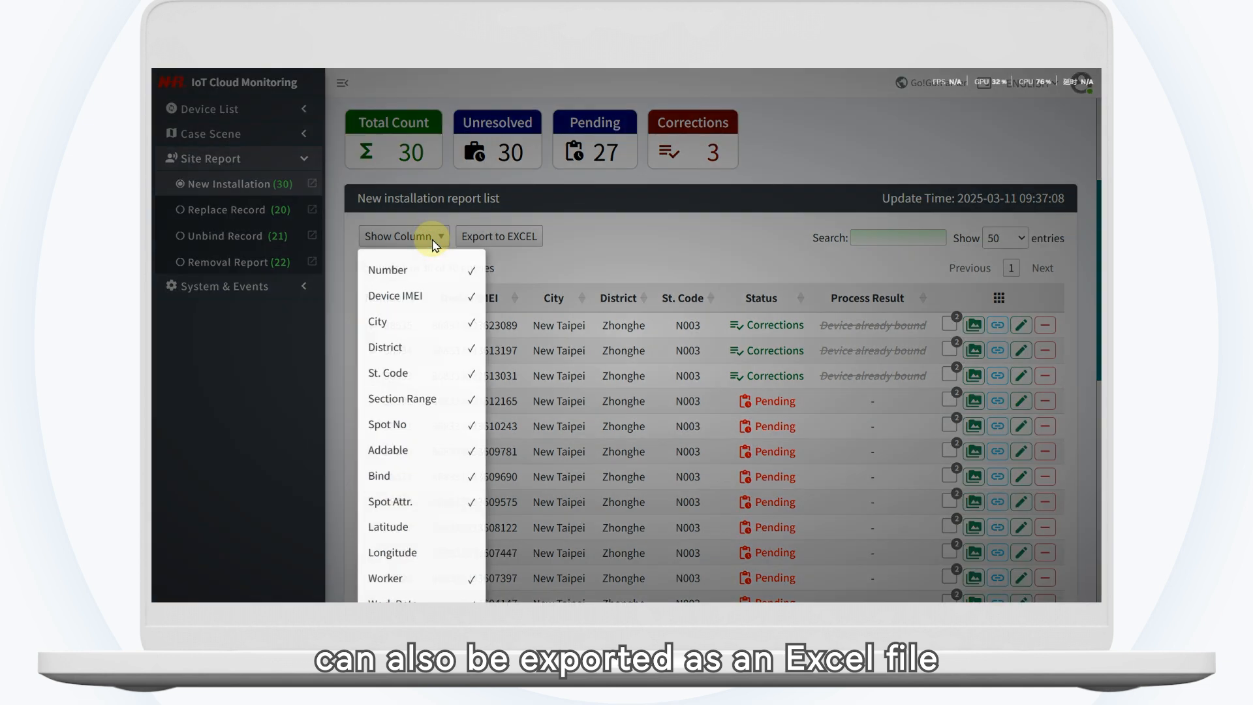
Step: Dismiss the column visibility list, expand the details of installation report 38535, and collapse them again
click(433, 237)
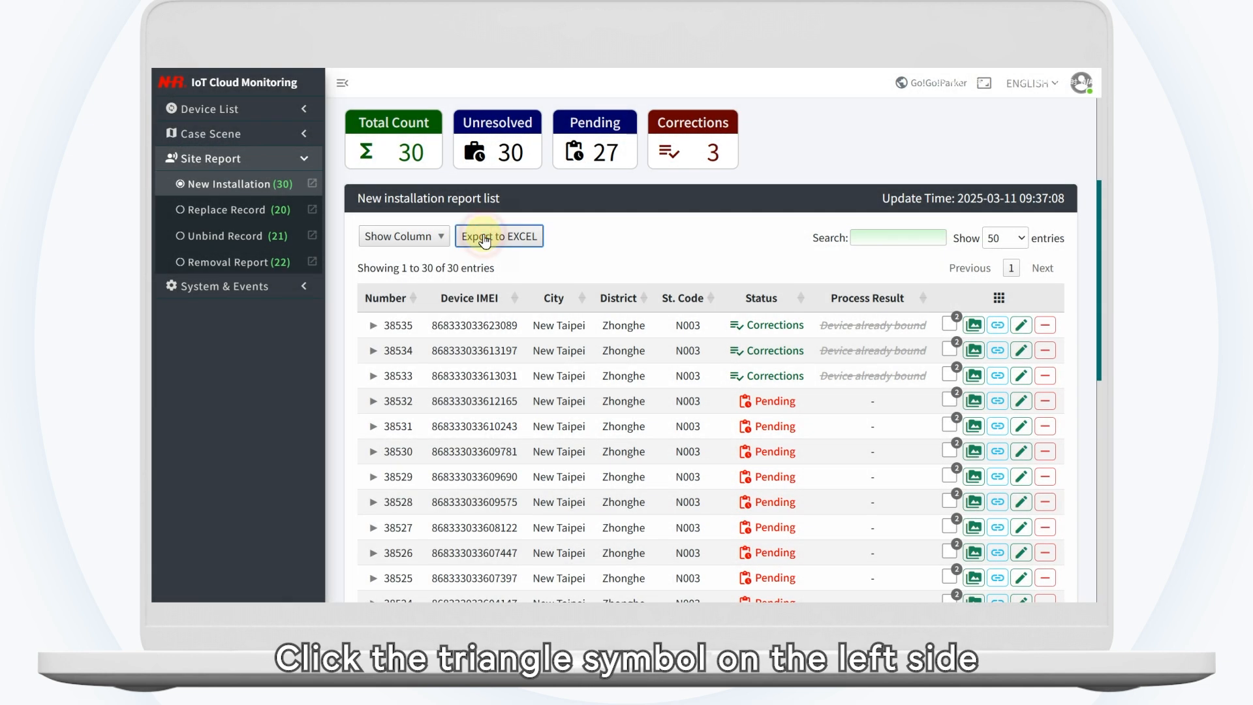
click(373, 326)
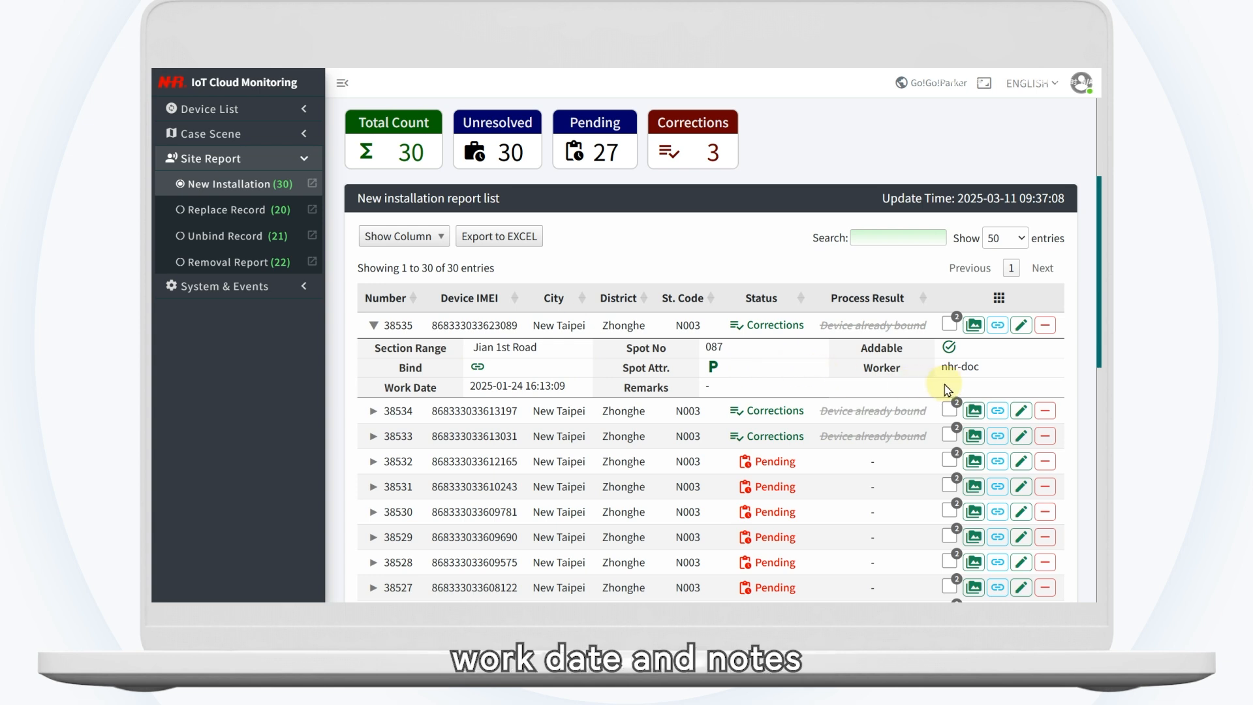
click(371, 329)
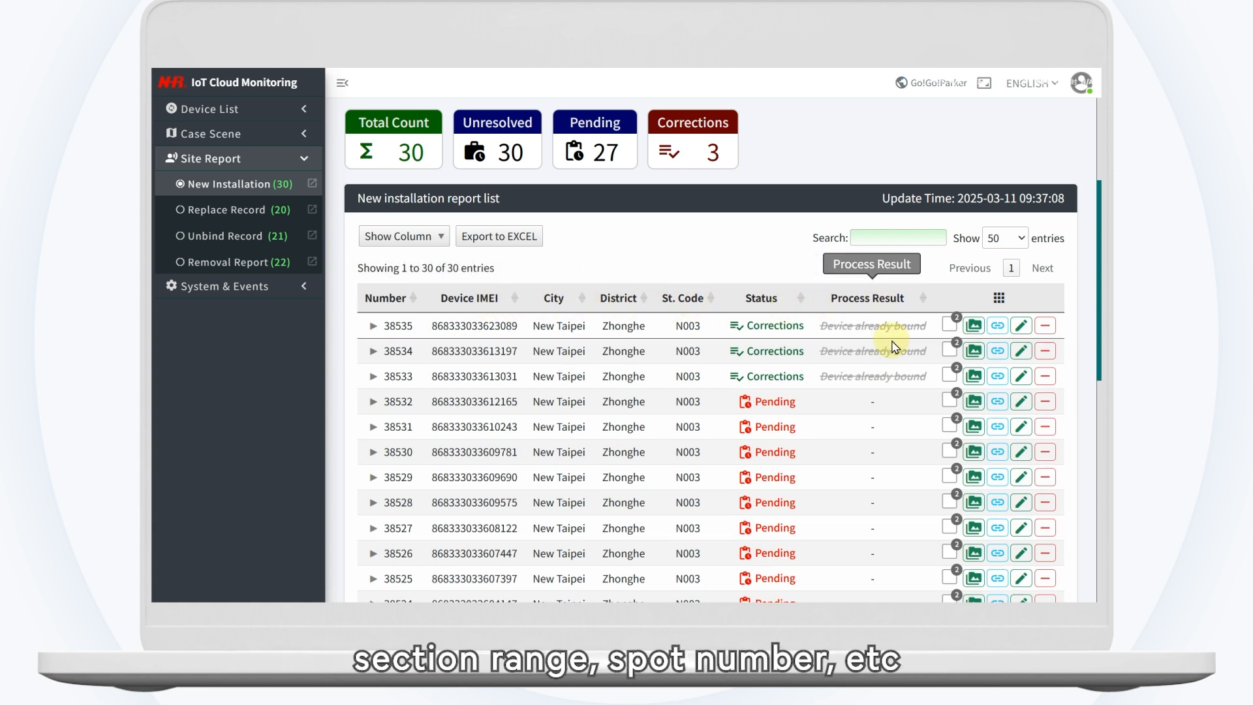
Step: Sort the new installation report list by Status in descending order
click(788, 309)
click(789, 309)
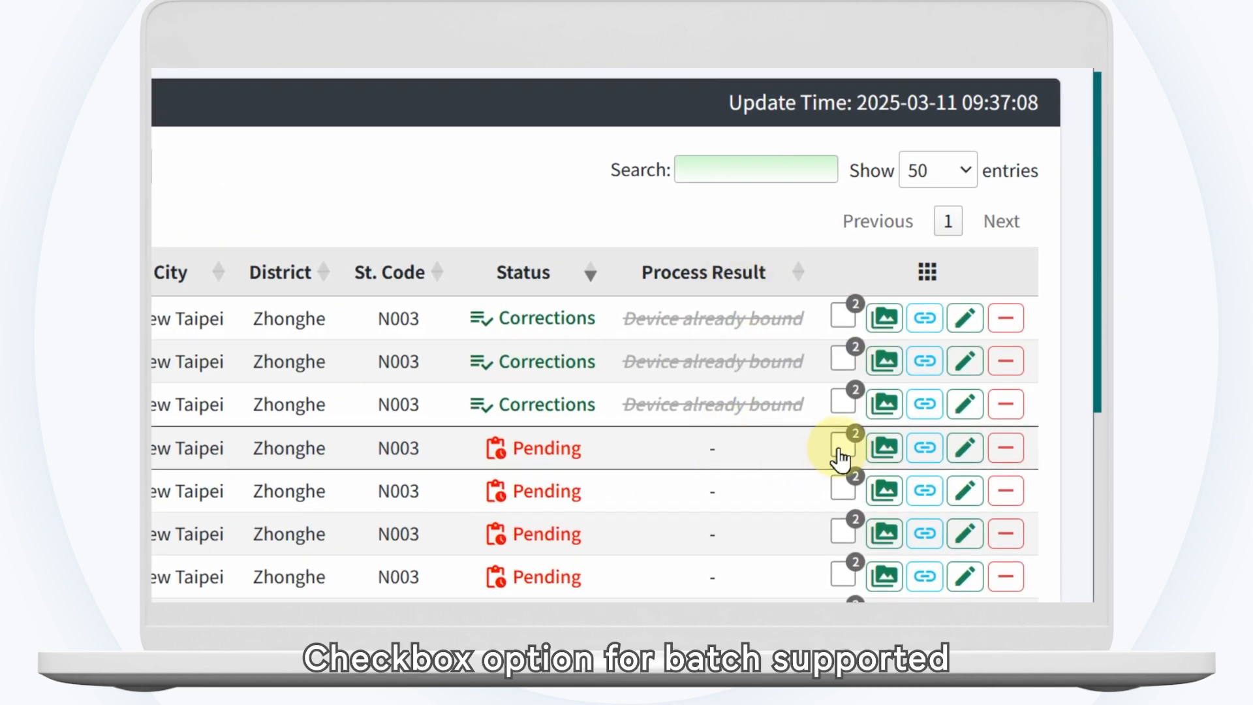
Step: Mark consecutive pending reports for batch processing, starting with 38532, and move the Batch Processing panel over the list
mouse_move(843, 455)
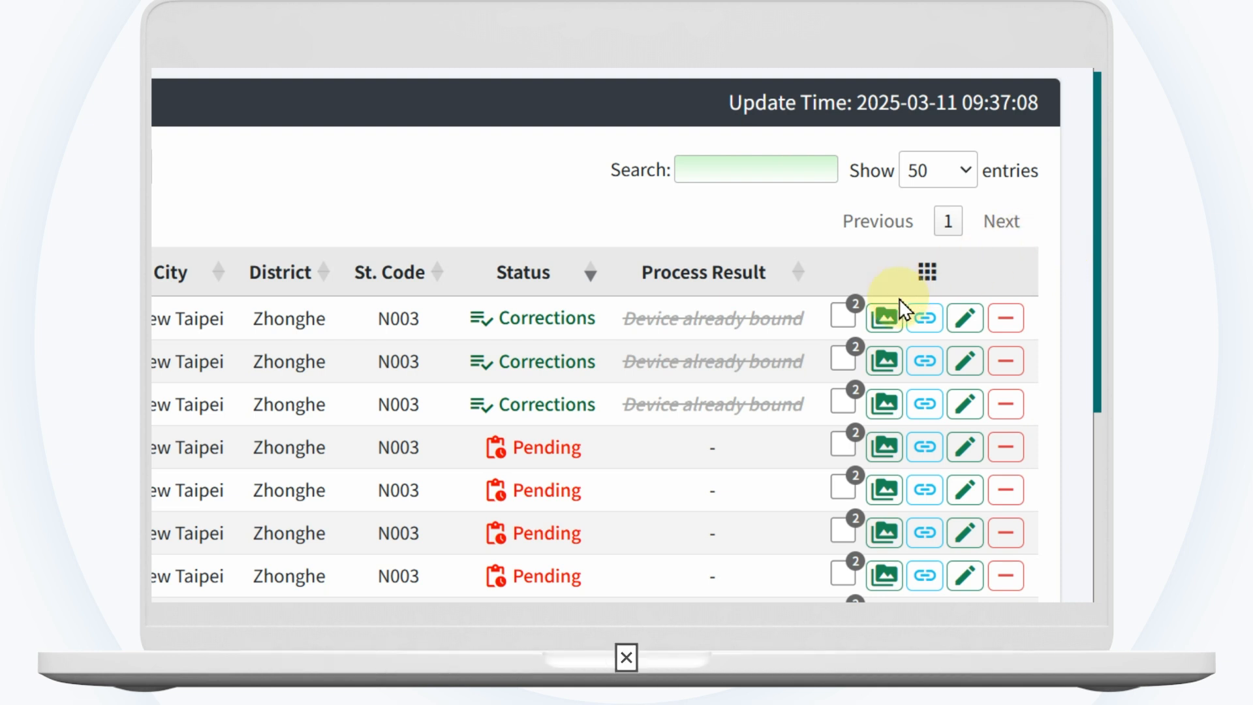
click(844, 448)
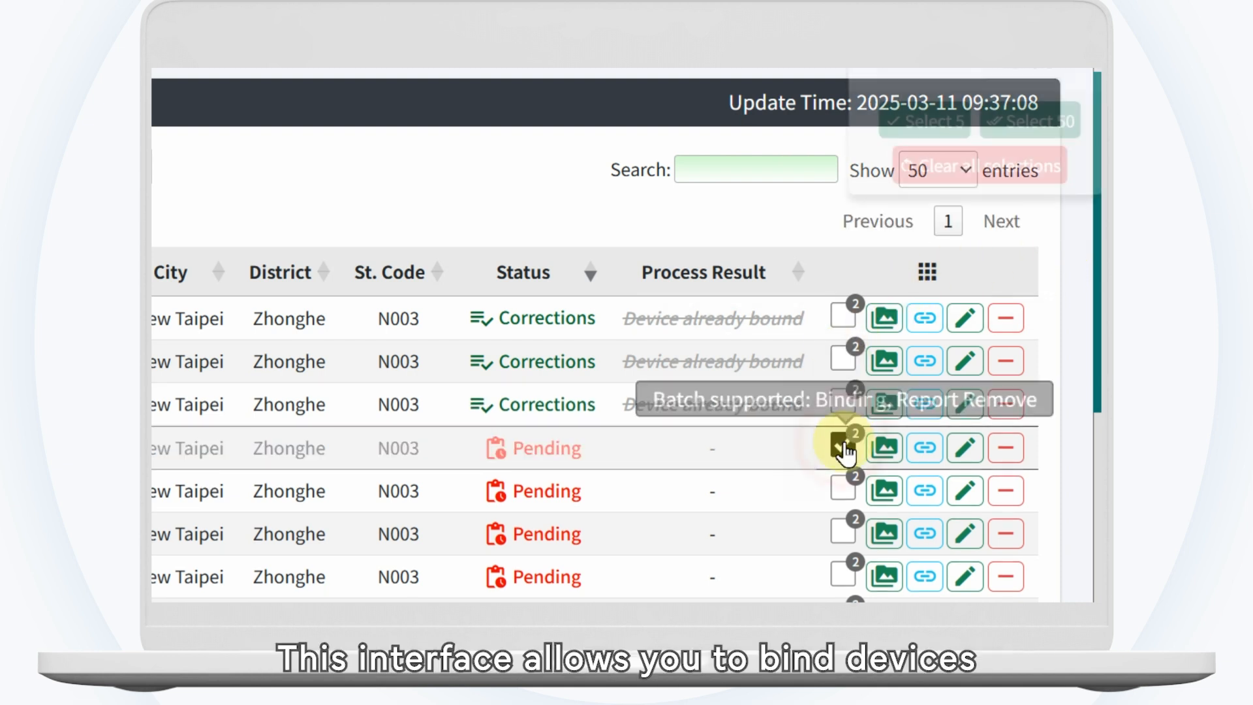
drag(875, 75, 647, 318)
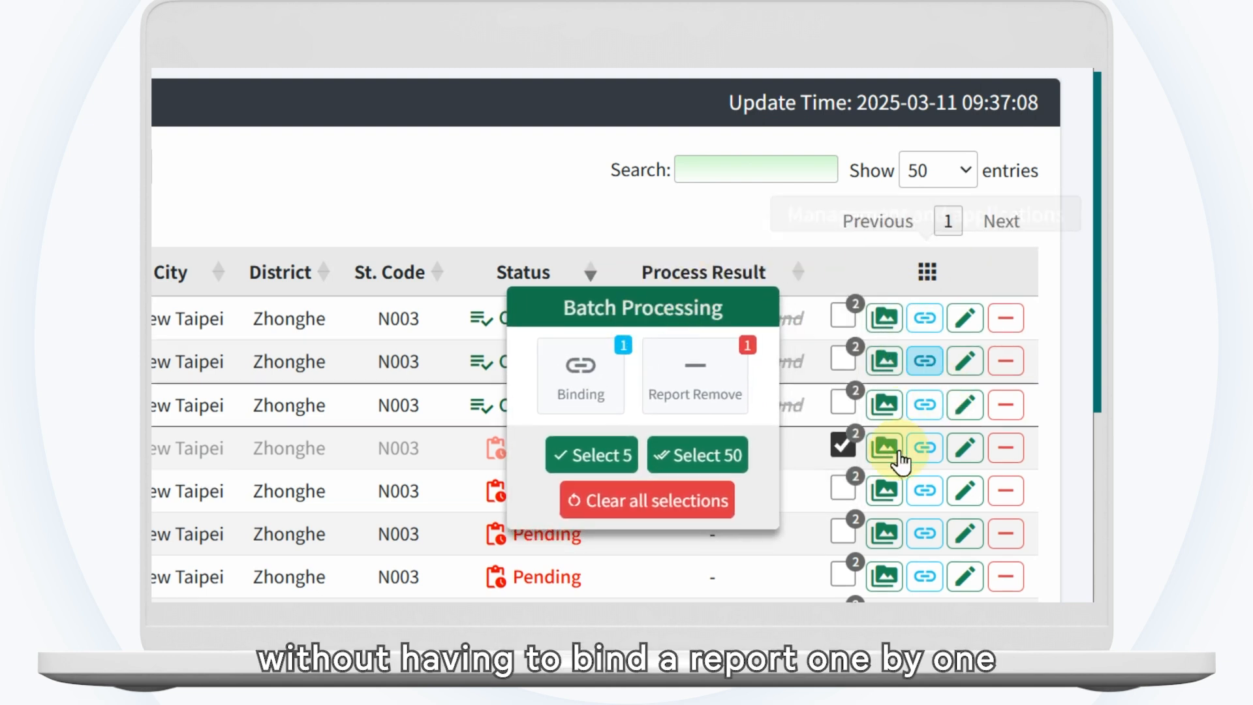
click(843, 490)
click(843, 532)
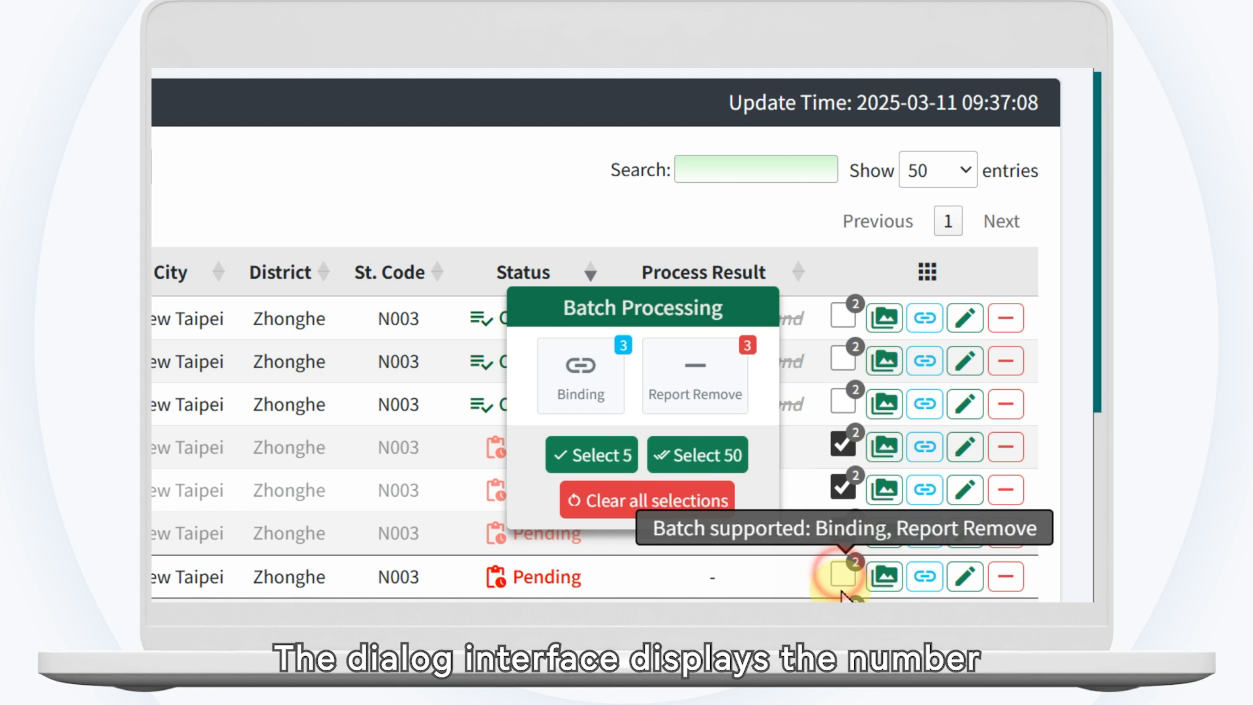
click(843, 576)
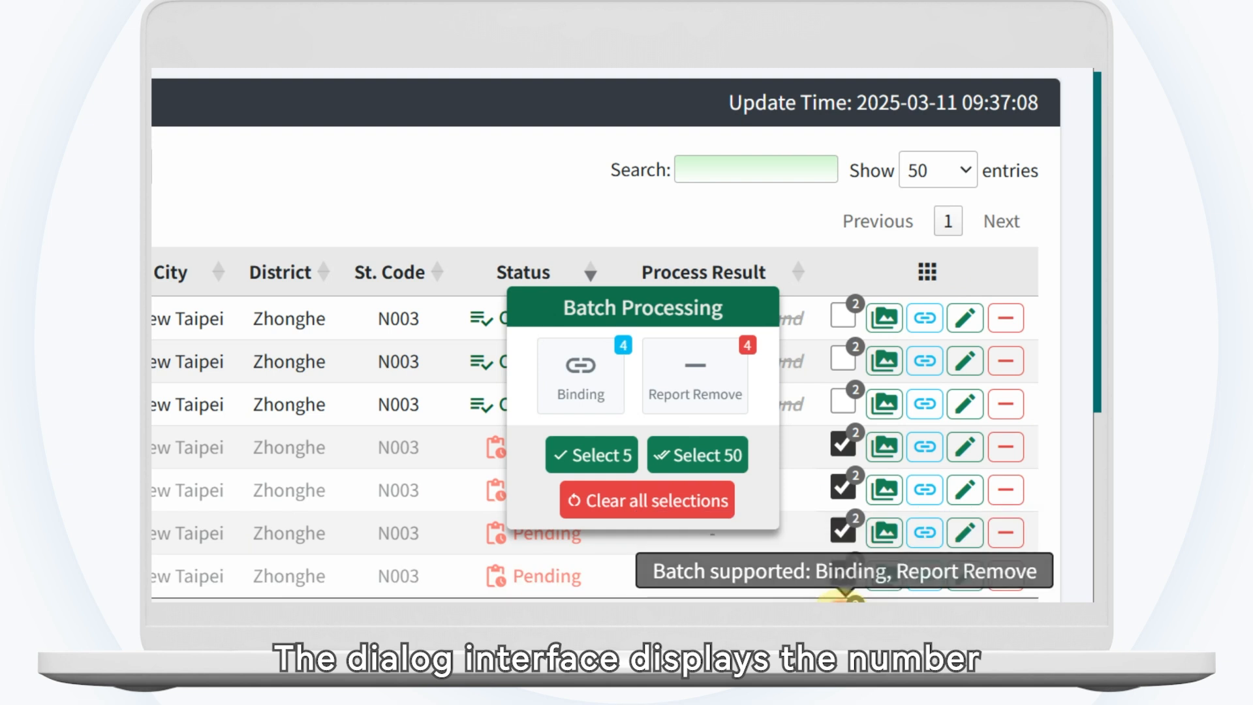
Step: Extend the batch selection by 5 more reports and by up to 50 more to cover the whole list
click(606, 456)
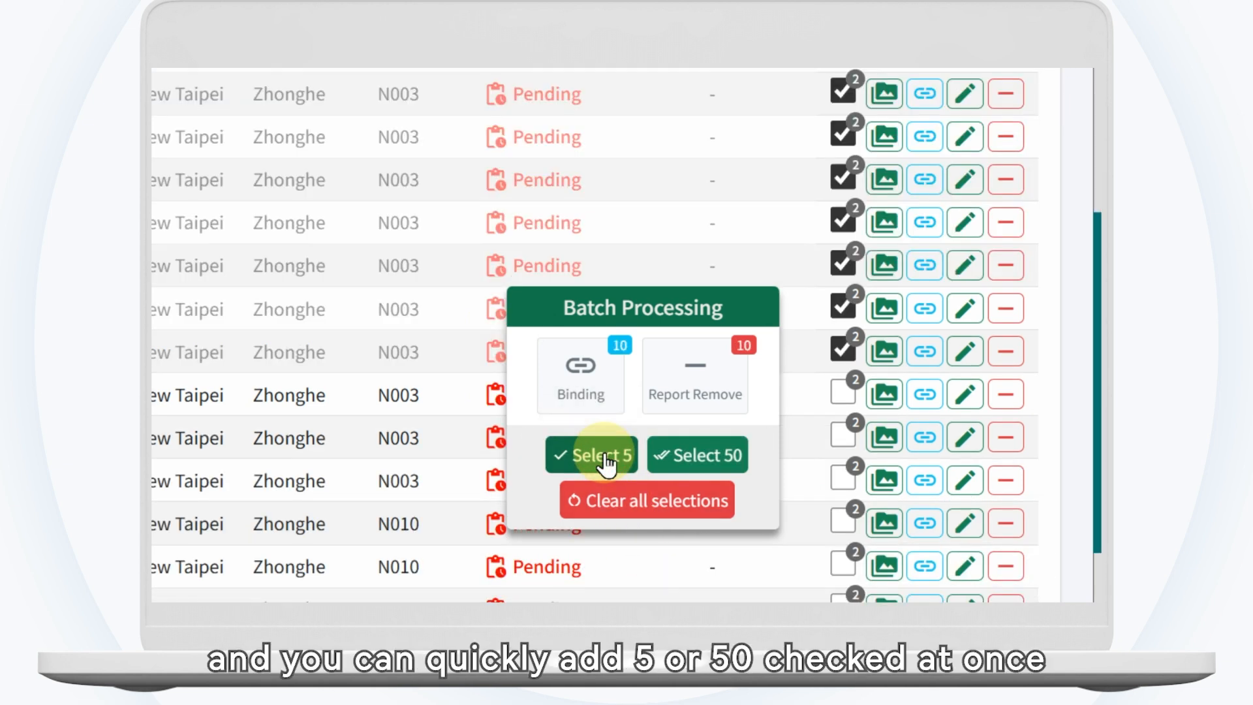
click(723, 455)
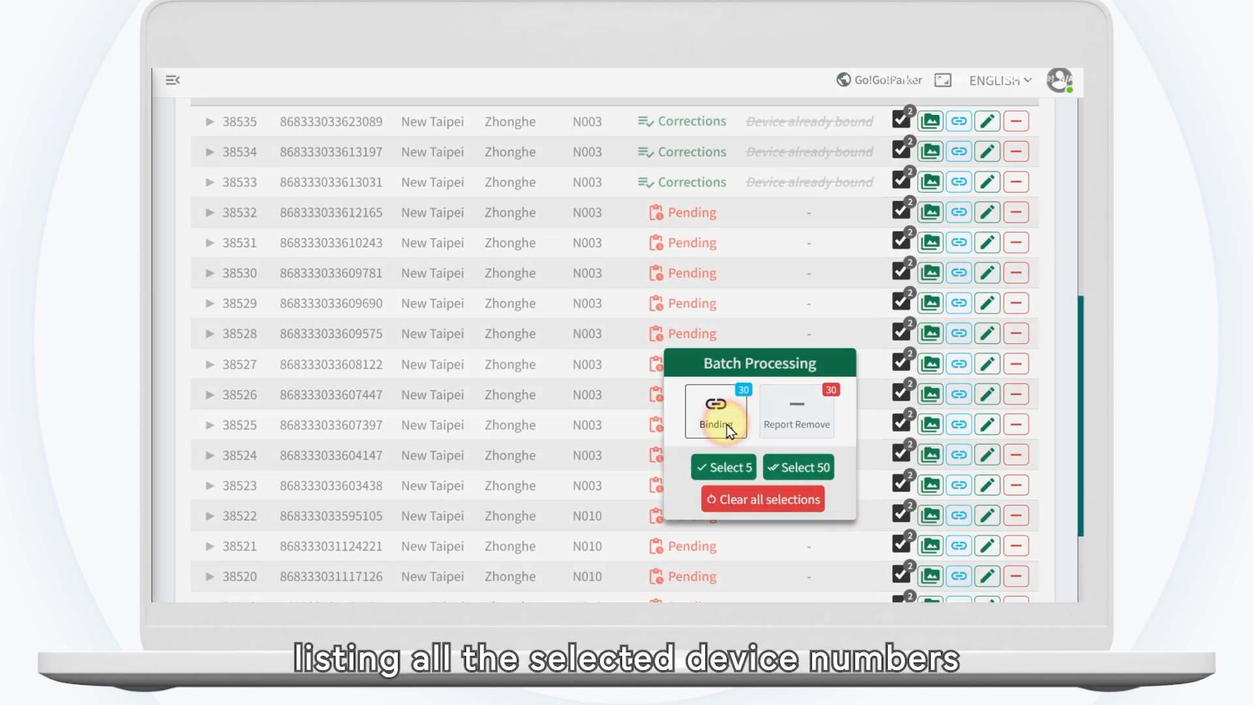
Step: Open batch binding for the selected reports and remove serial numbers 38507, 38506, 38515, 38514 and 38513 from the targets
click(726, 424)
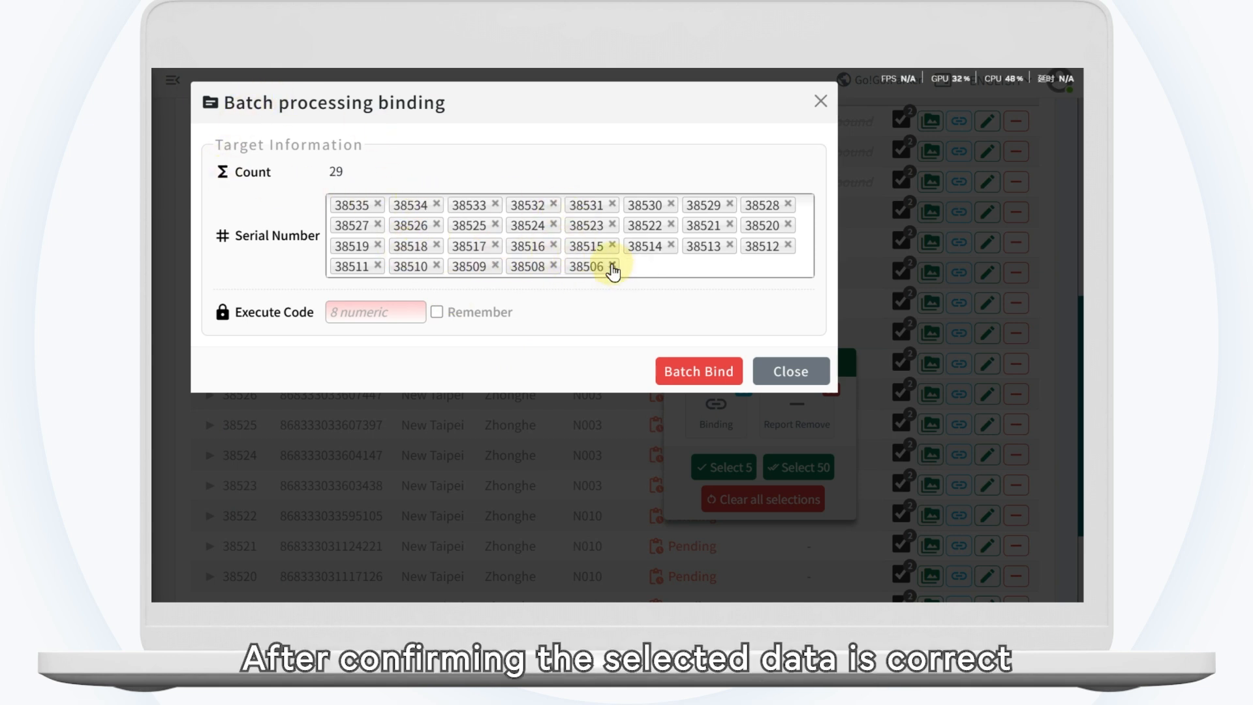
click(612, 246)
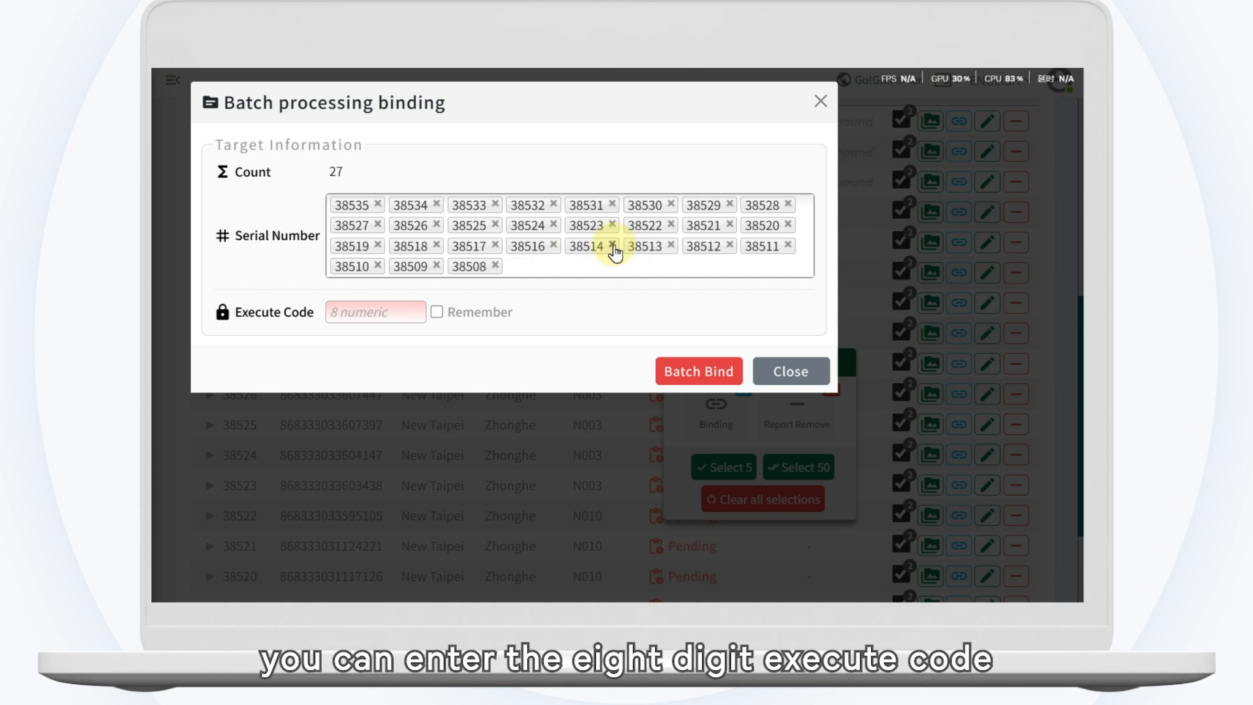
click(612, 245)
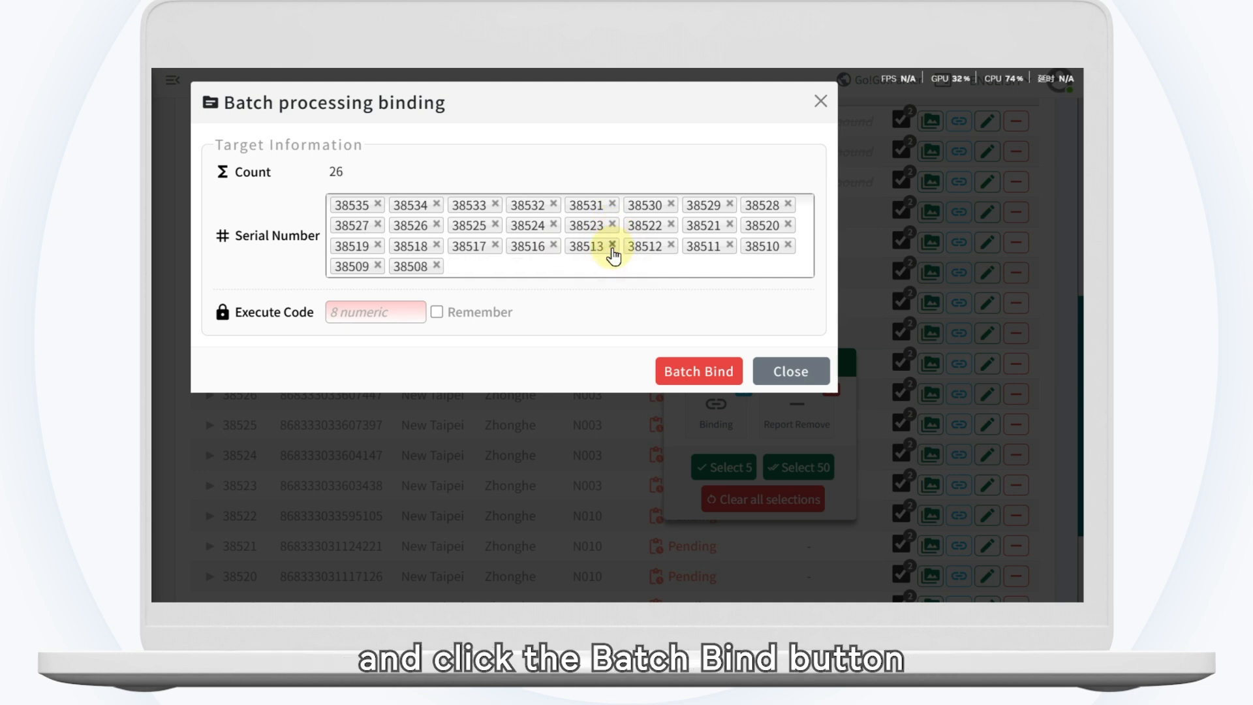
click(612, 245)
Step: Enter the eight-digit execute code for the batch binding and close the dialog without binding
click(375, 314)
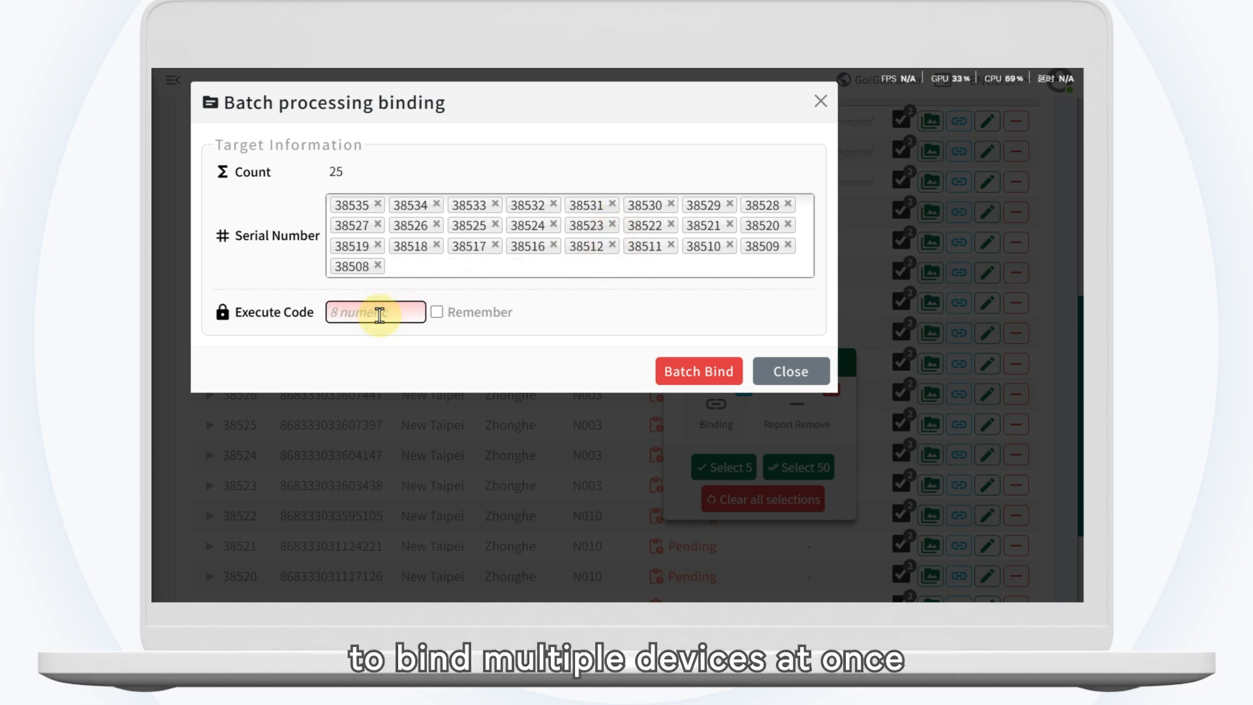
text(00)
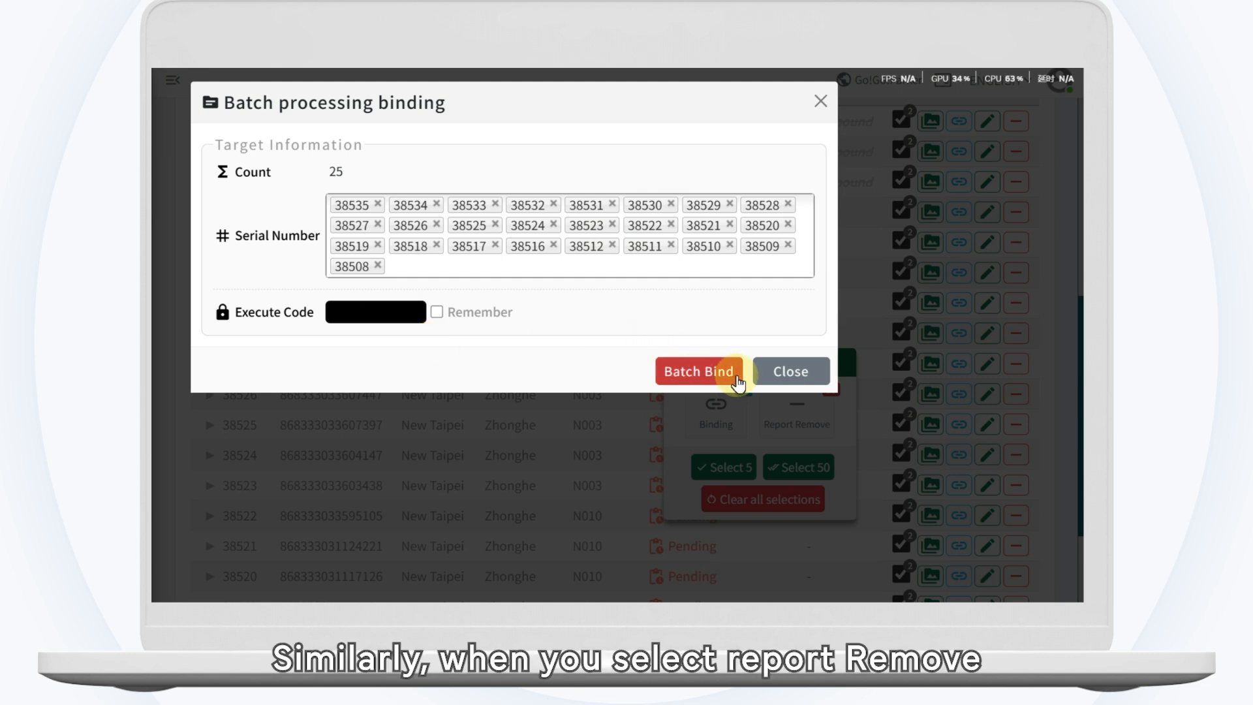
click(816, 371)
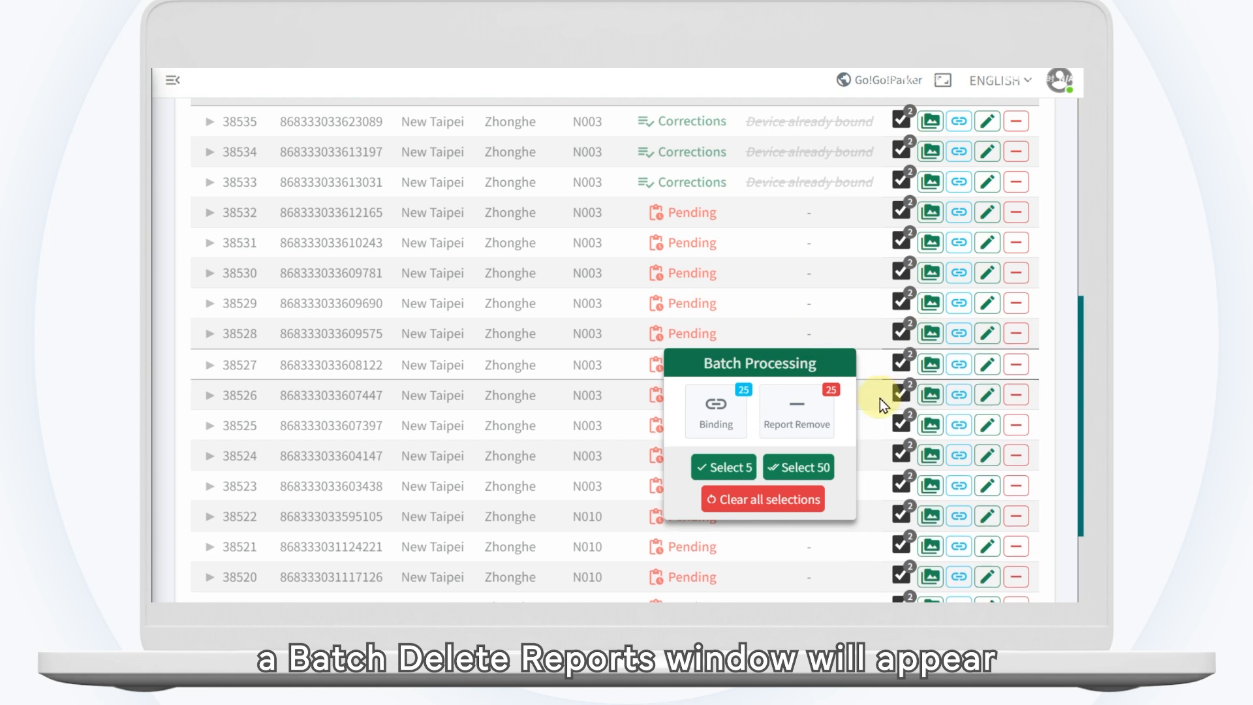
Step: Open batch deletion for the selected reports, enter the execute code, and close the dialog without removing anything
click(824, 422)
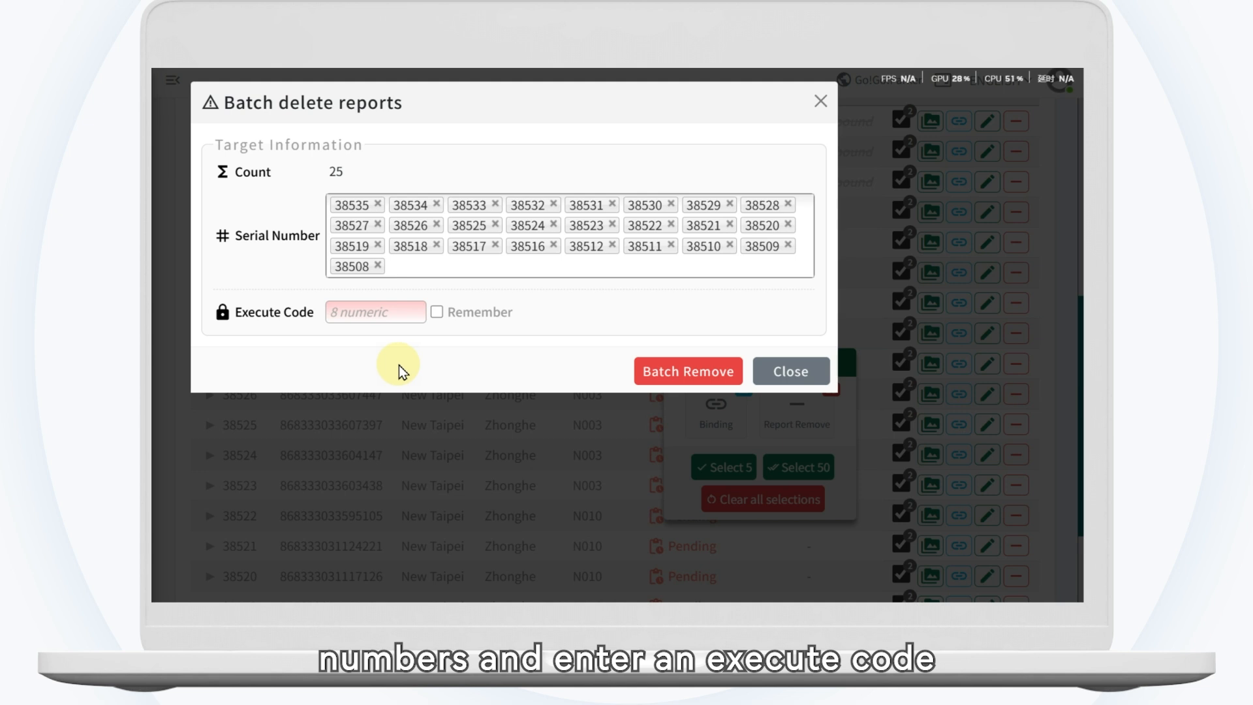
click(373, 312)
text(00)
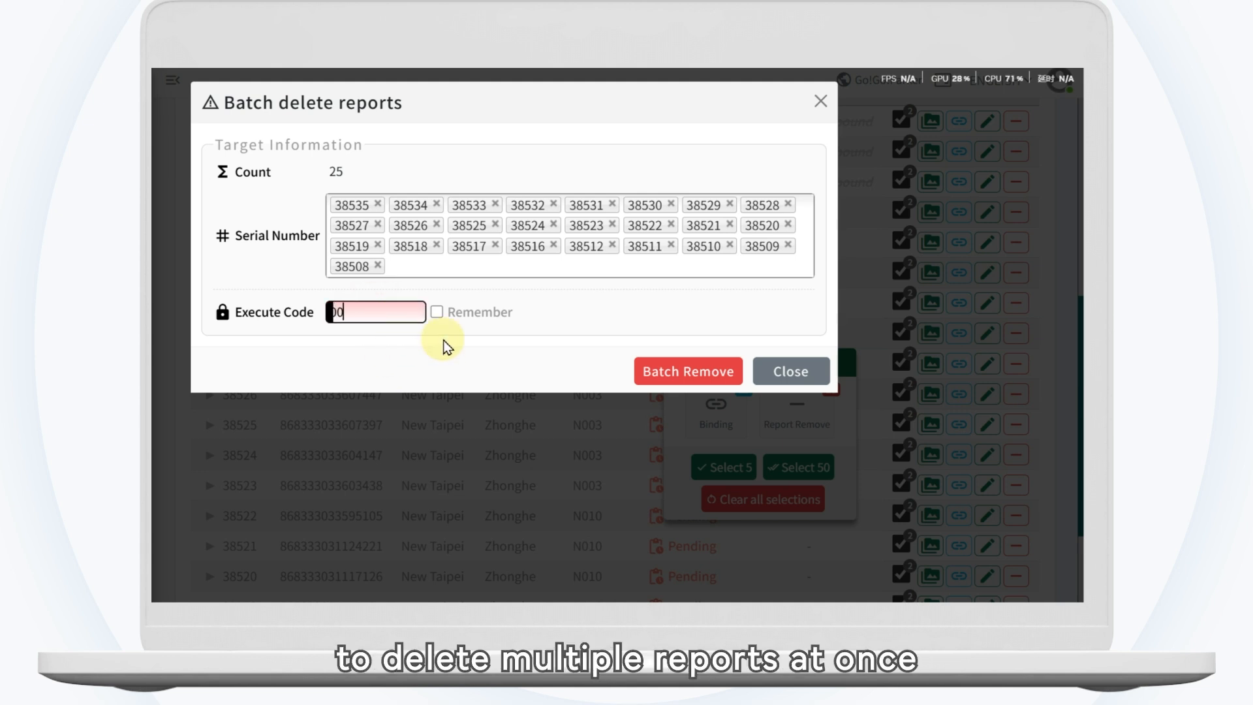
text(0000)
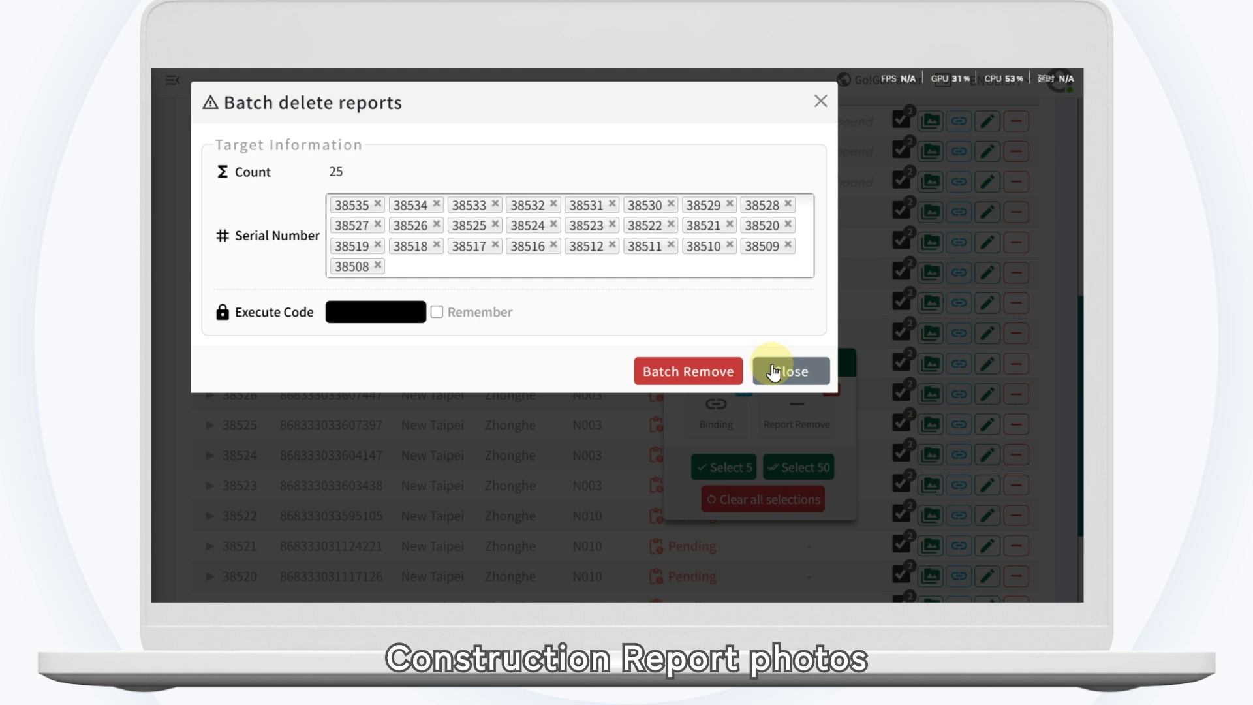
click(794, 372)
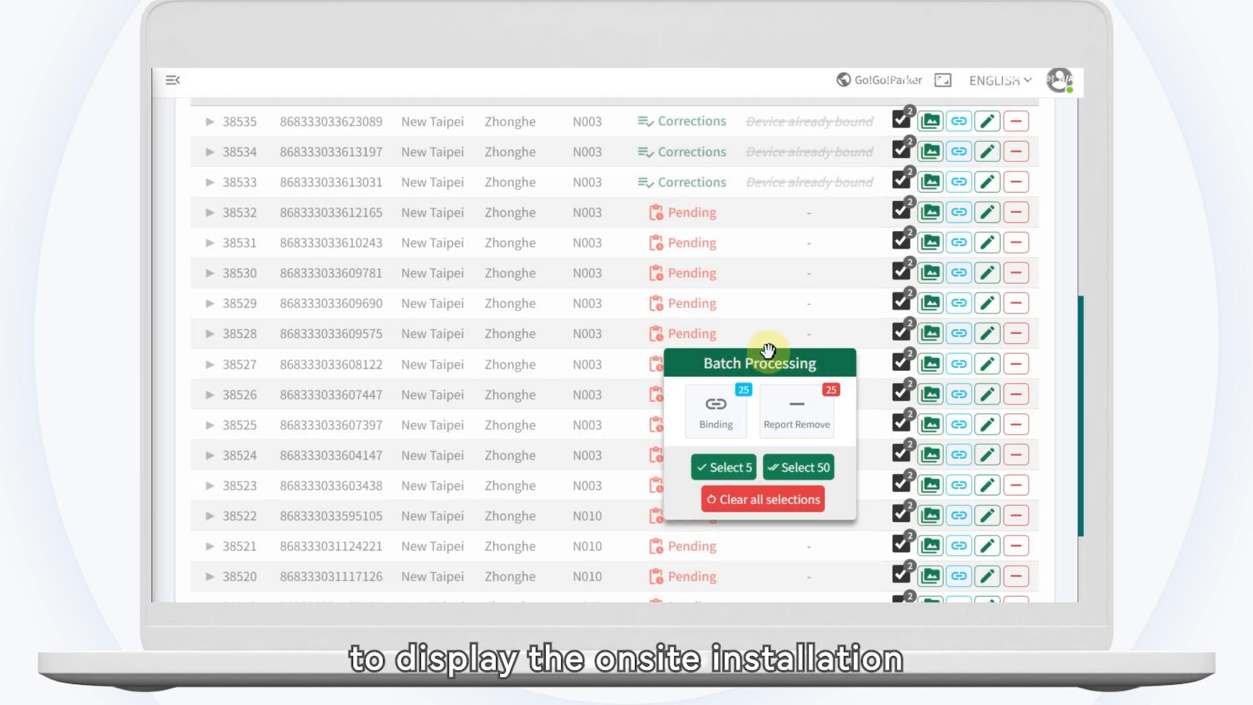
Step: View the onsite installation photo of report 38527 and close it
click(937, 366)
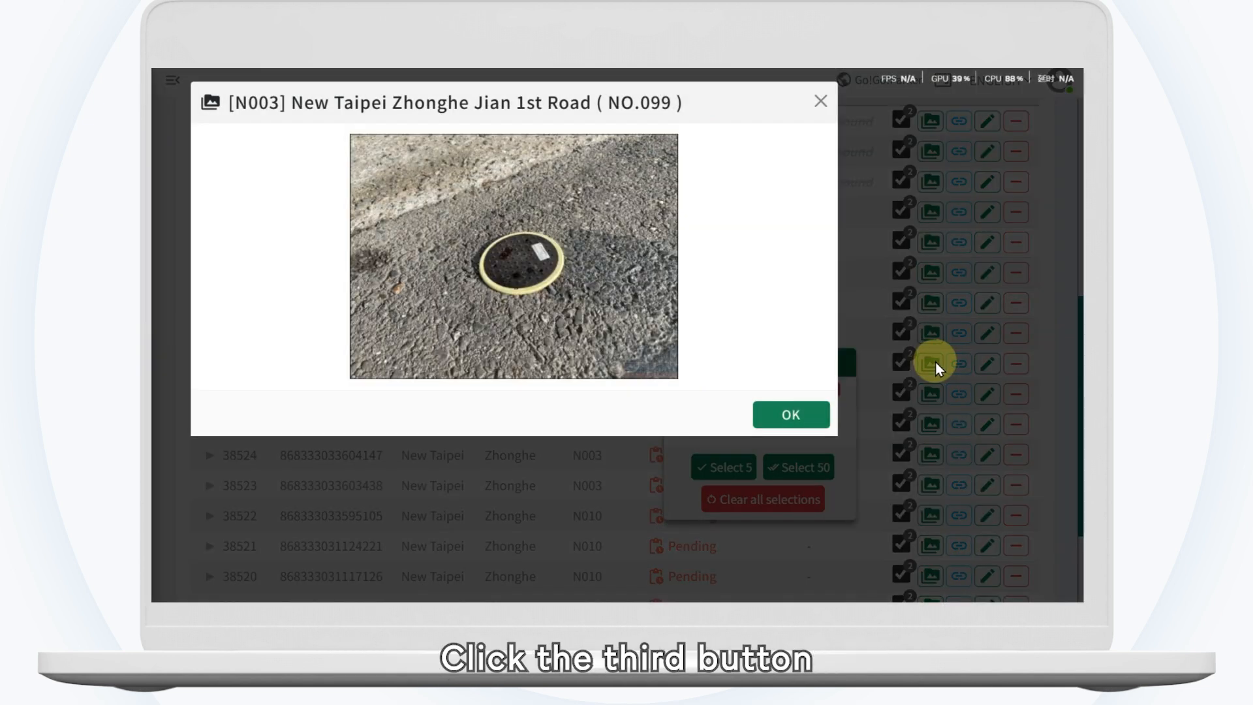
click(790, 412)
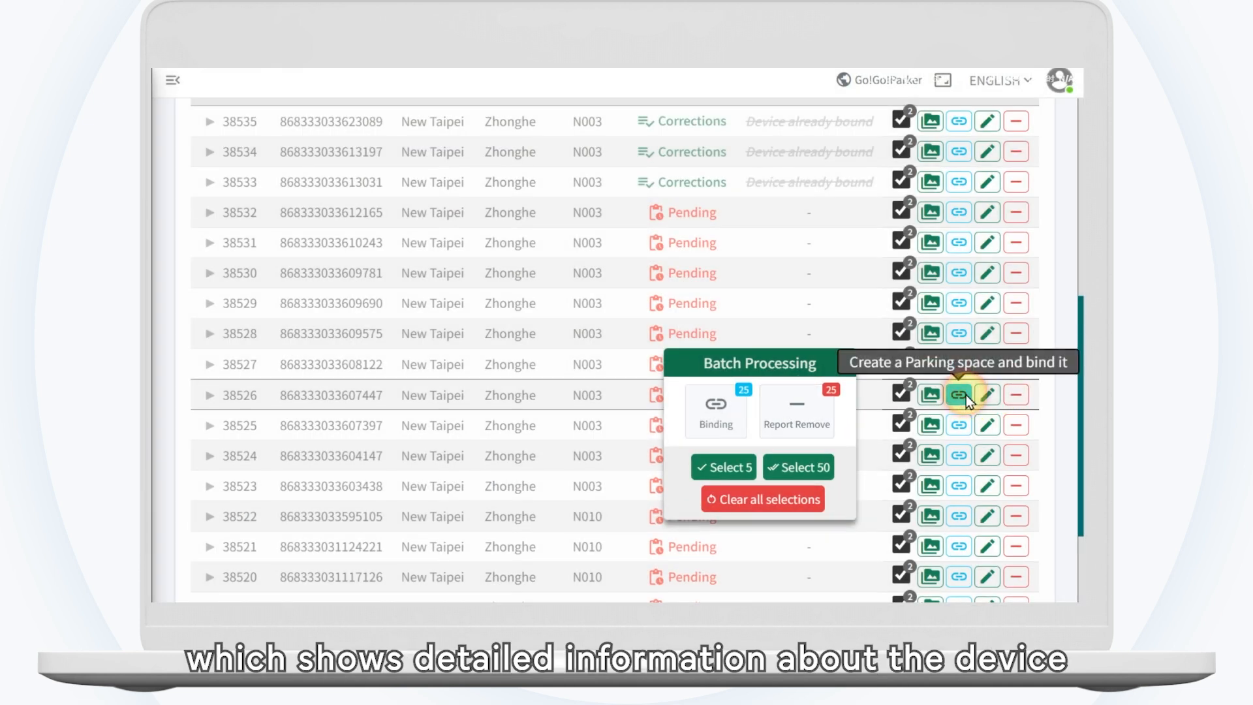
Step: Open the parking space binding form for report 38526, enter the execute code, and close the form without binding
click(964, 394)
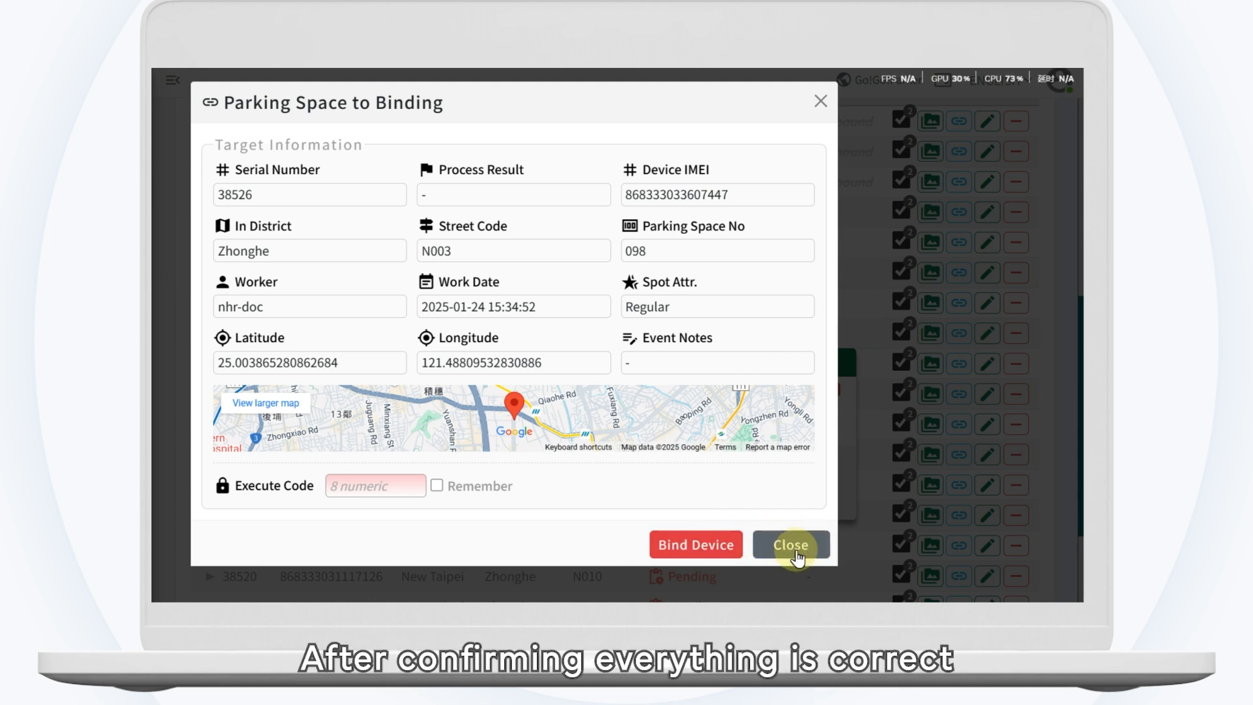
click(381, 485)
text(0)
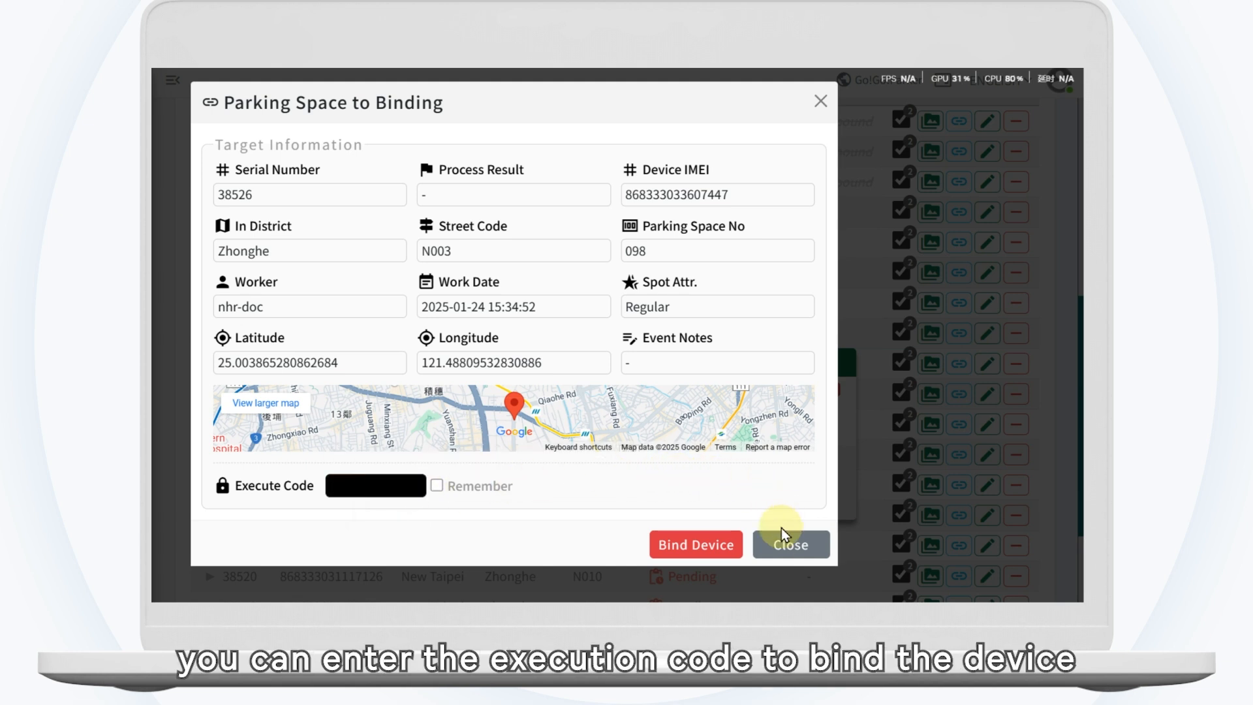
click(786, 544)
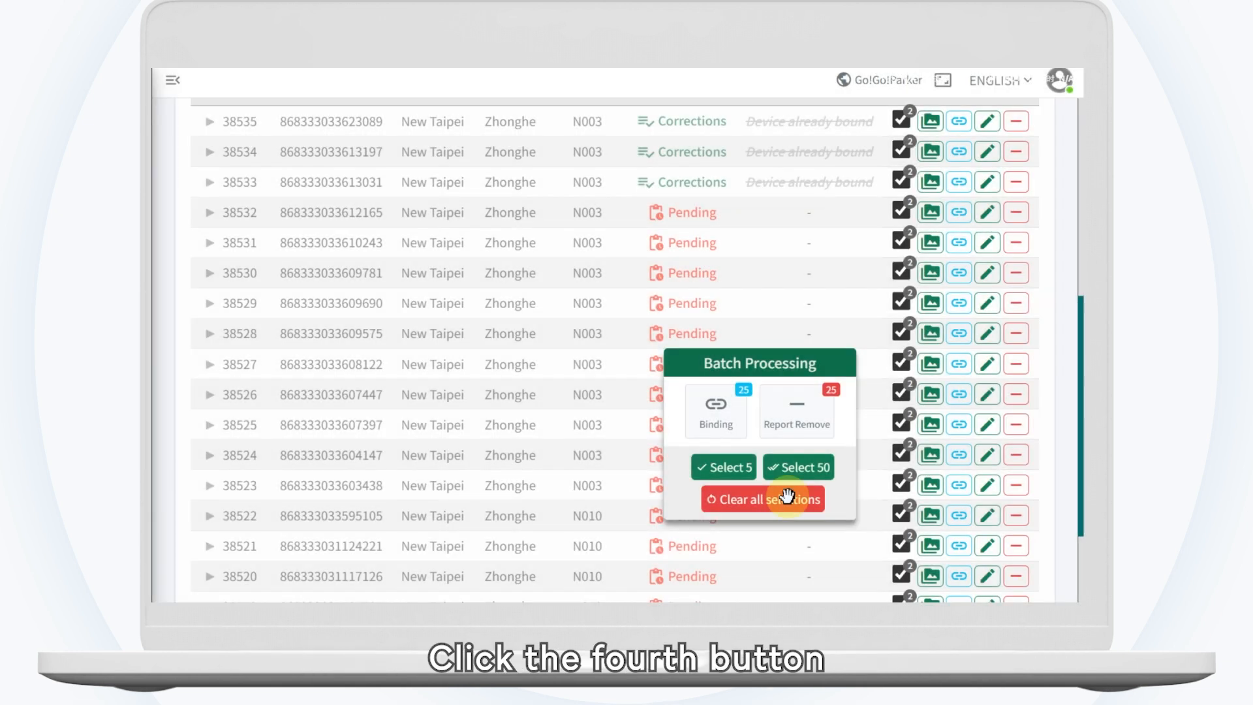
Step: Open the update form for report 38525, start entering the execute code, and close the form without updating
click(988, 425)
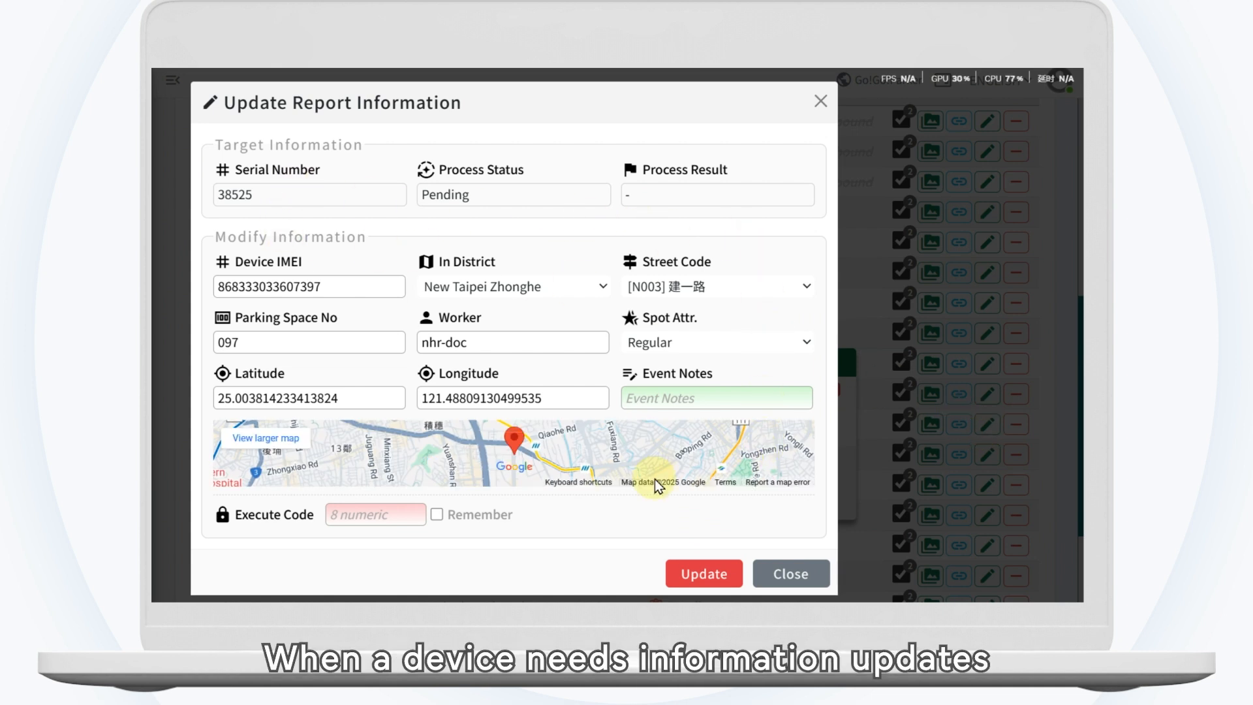
click(348, 511)
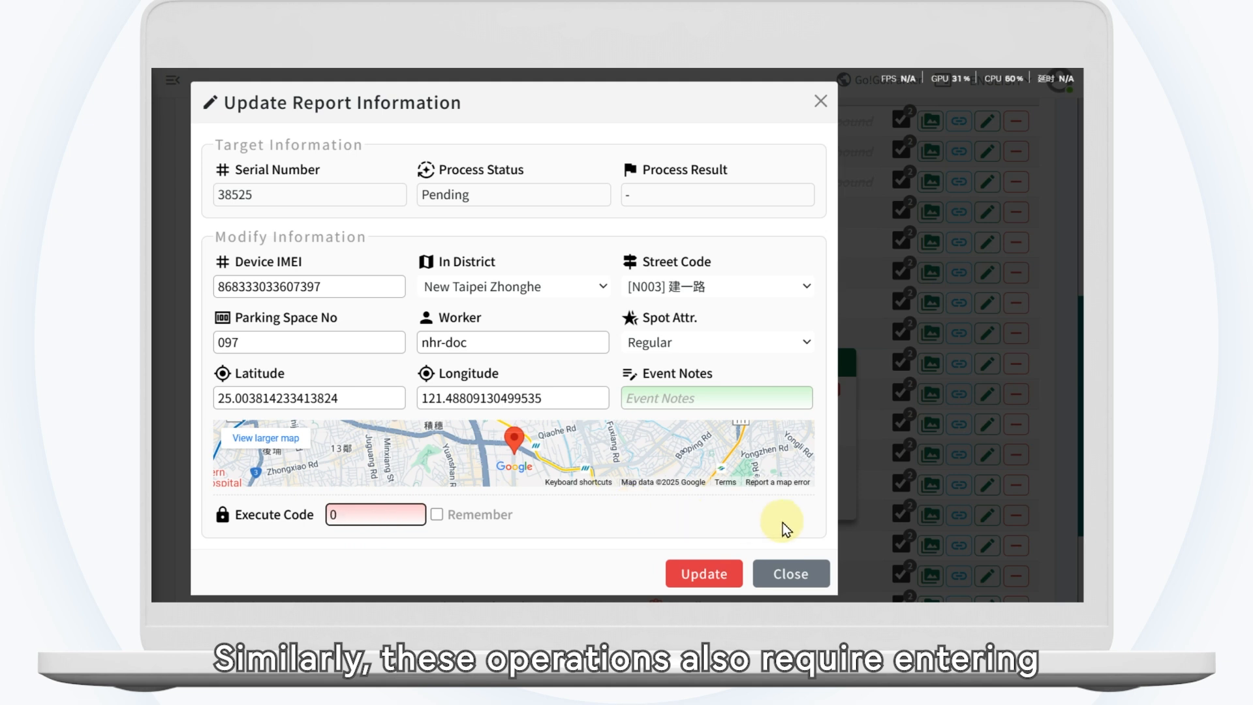
click(792, 558)
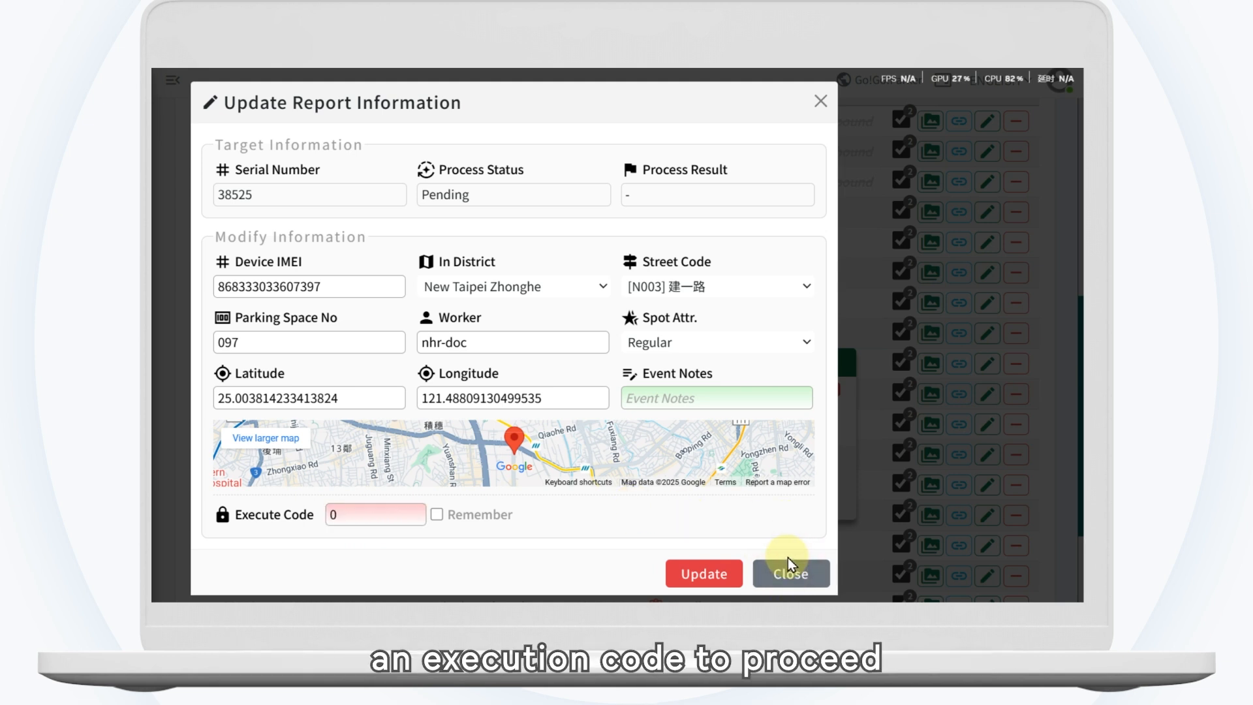
click(791, 565)
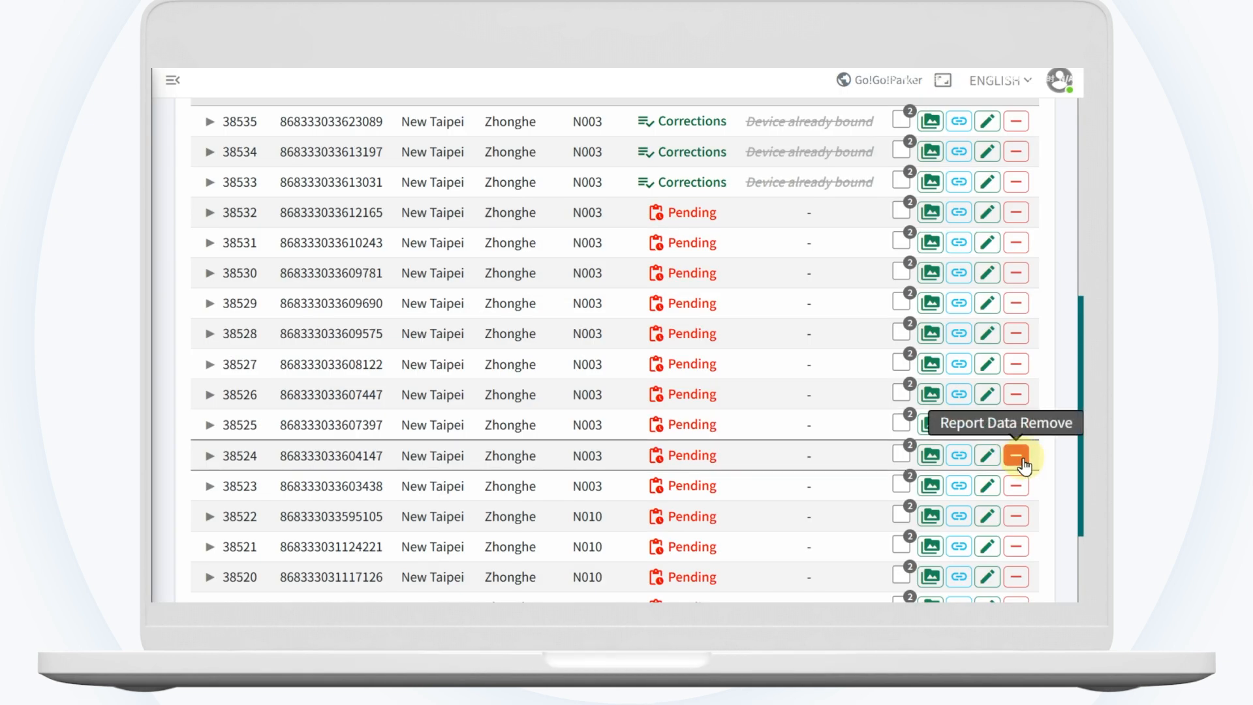
Step: Review the removal form for report 38524, close it without removing, and open batch removal for the selected reports
click(1022, 460)
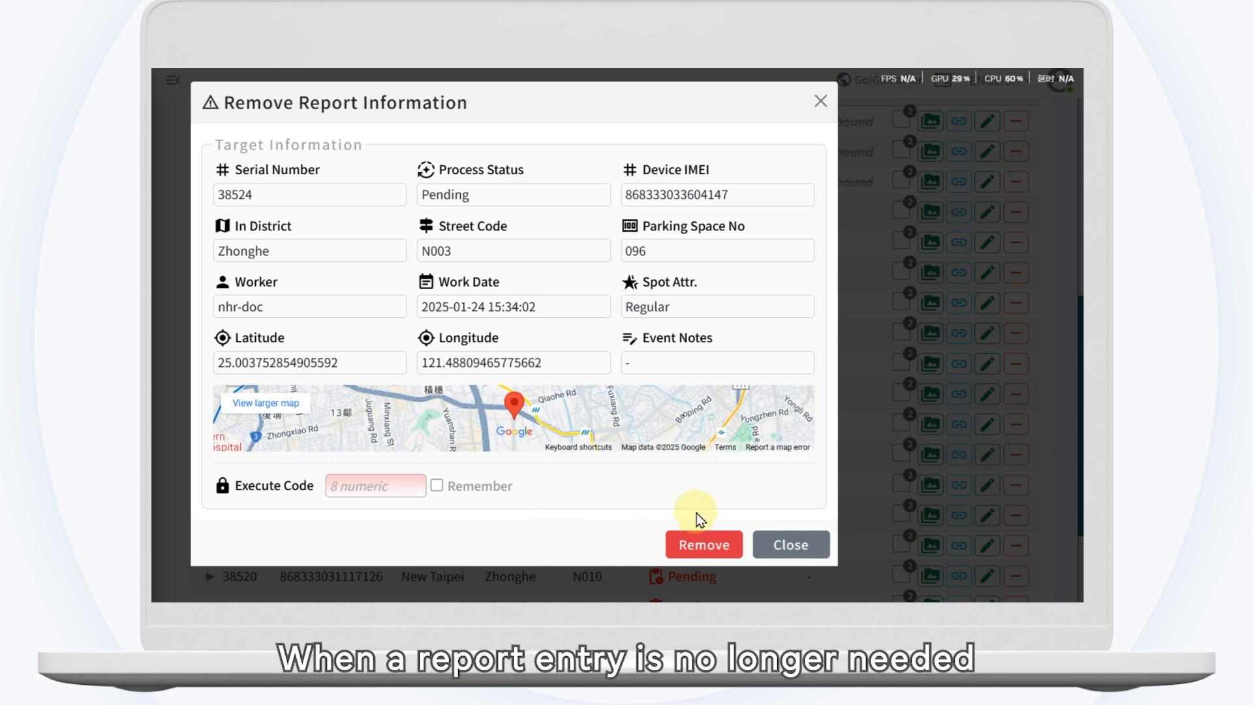
click(790, 544)
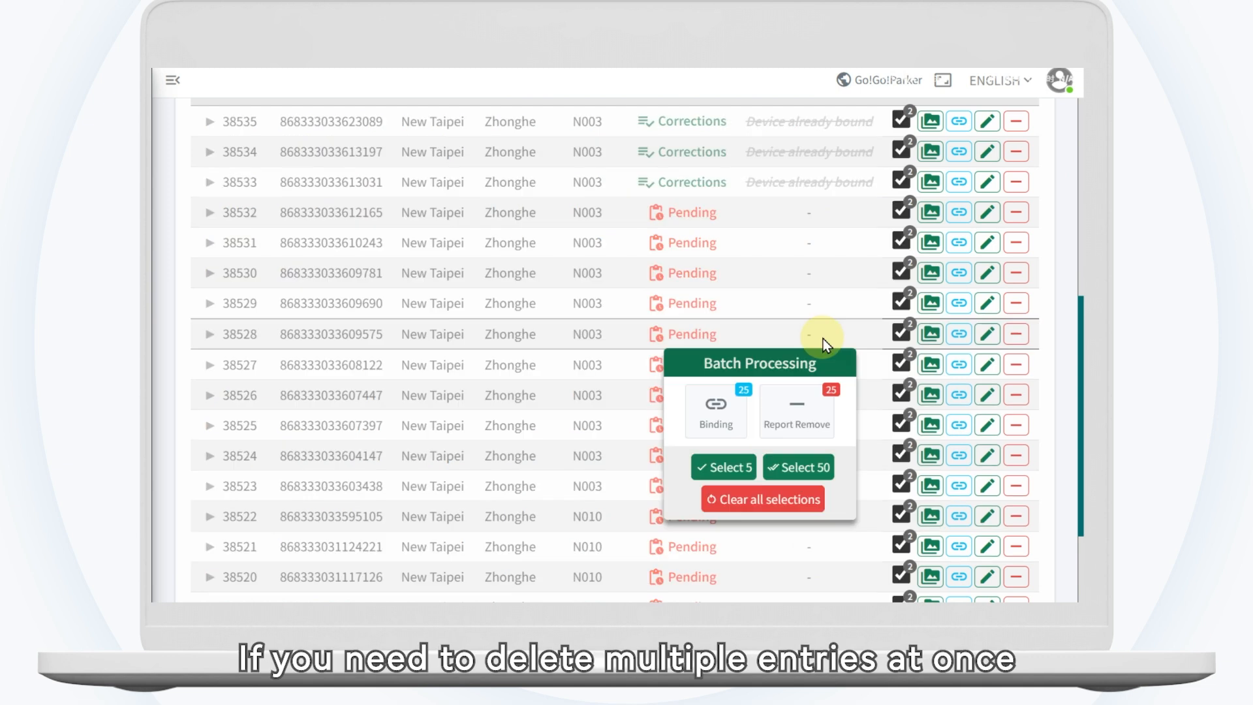
click(824, 425)
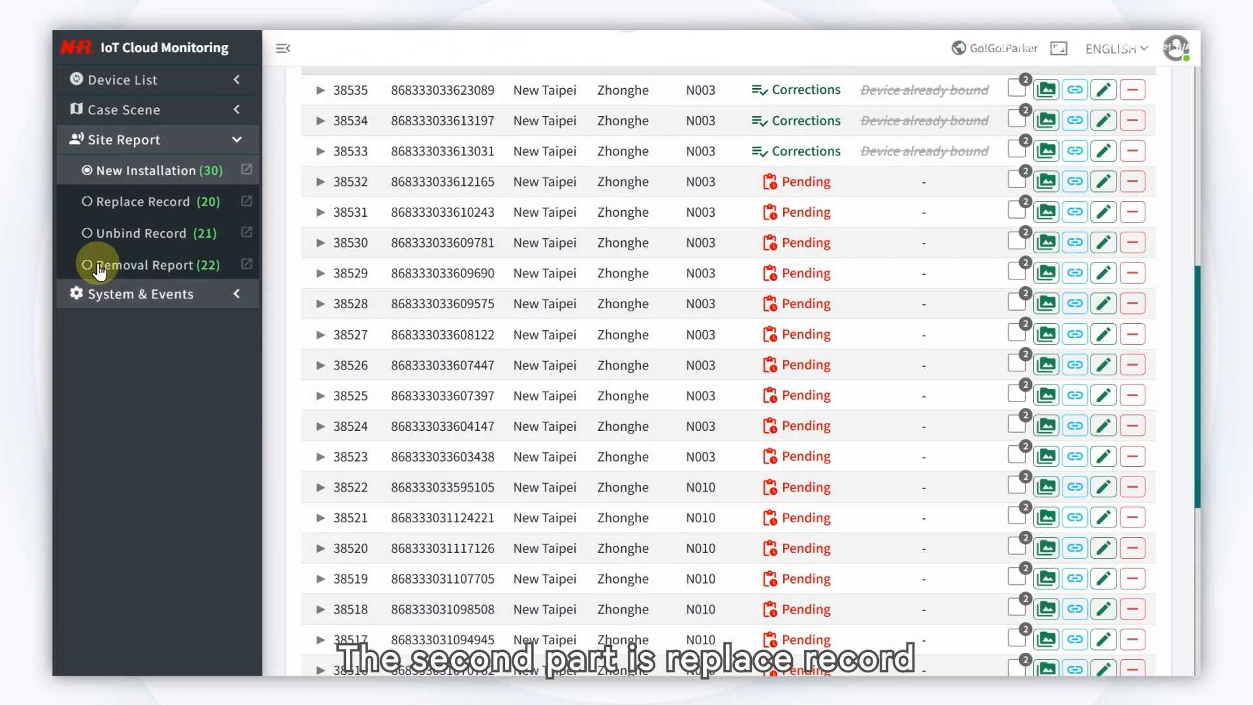
Step: Open the Replace Record management page and examine its summary counts and record list
click(126, 204)
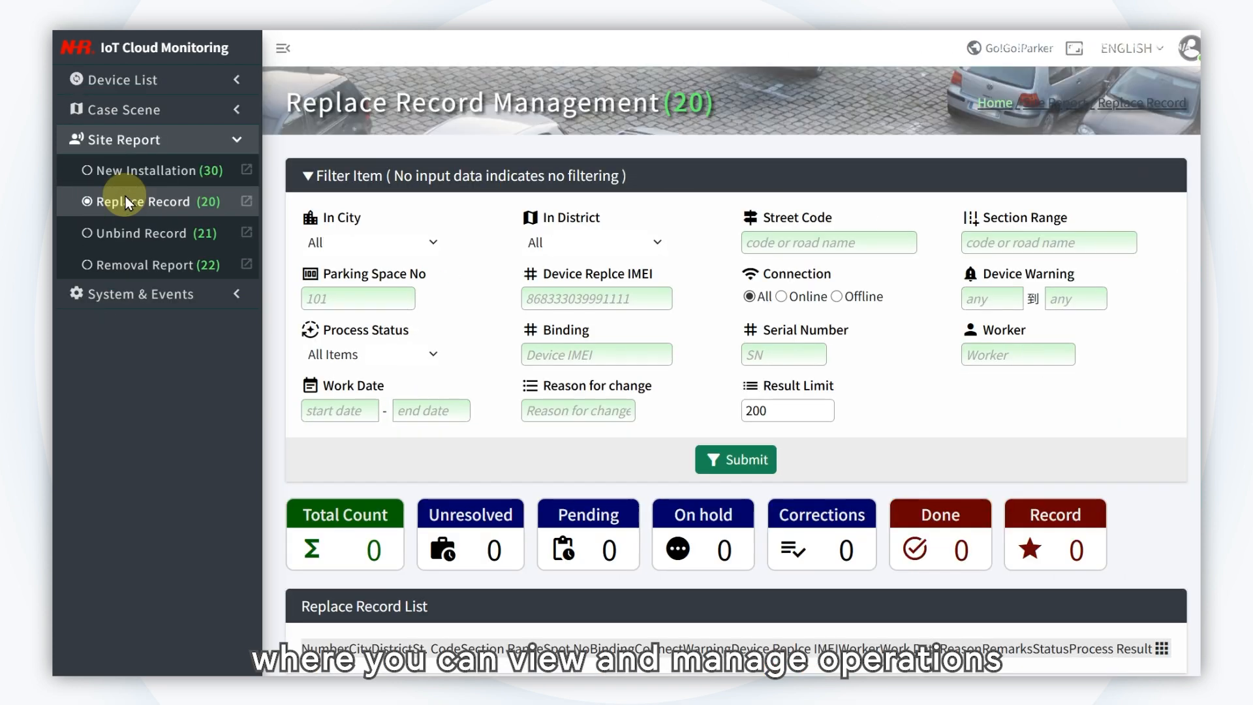
scroll(213, 359, down, 4)
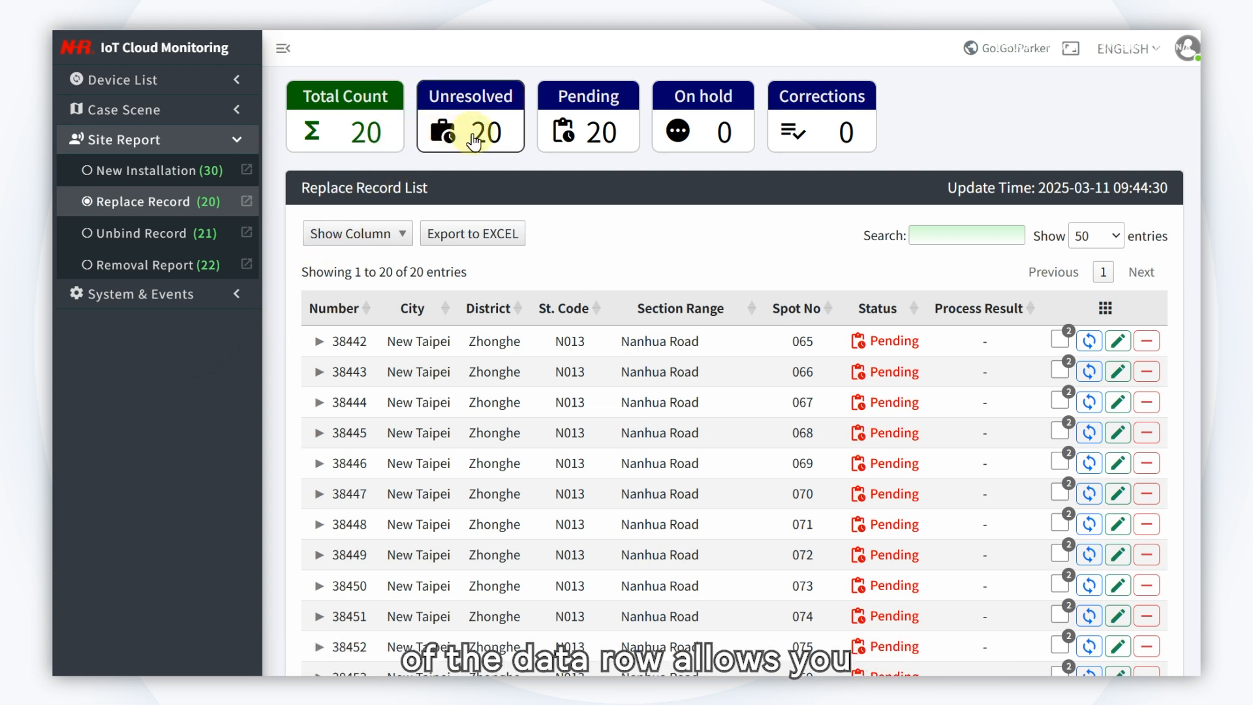
Step: Expand replace record 38442 to review its device usage details, collapse it, and inspect the row's batch and report operation options
click(318, 342)
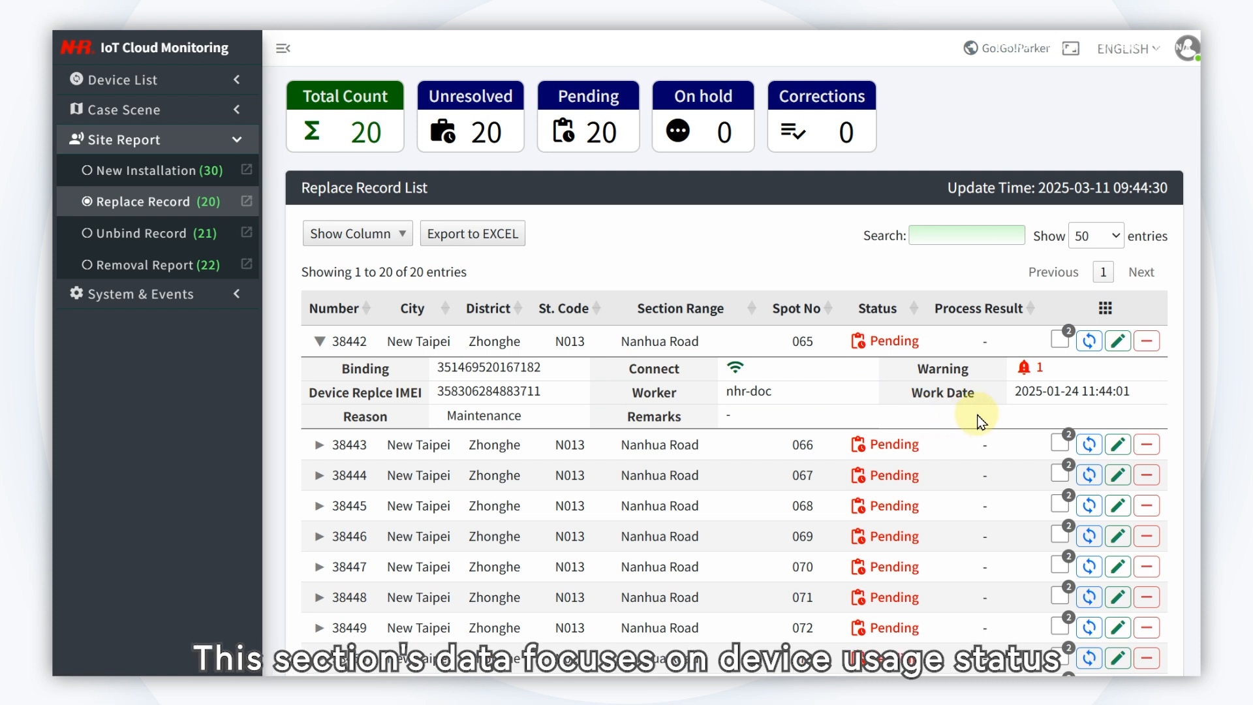
mouse_move(1030, 368)
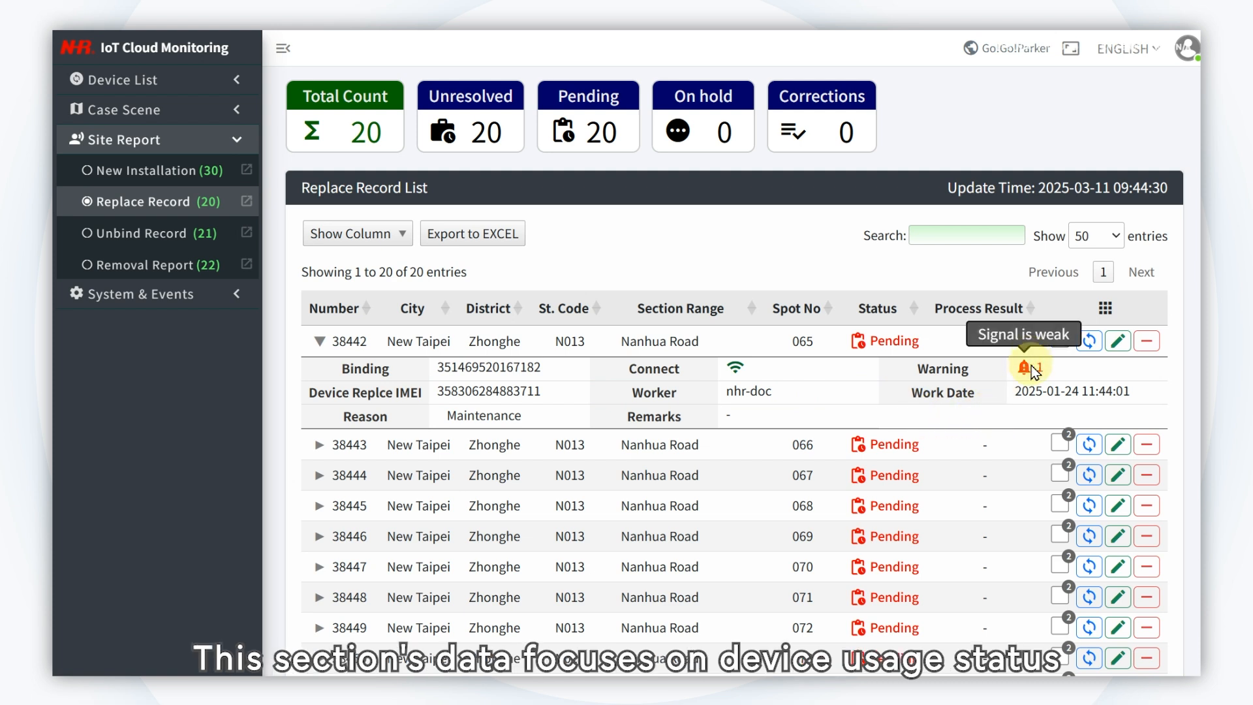
click(320, 342)
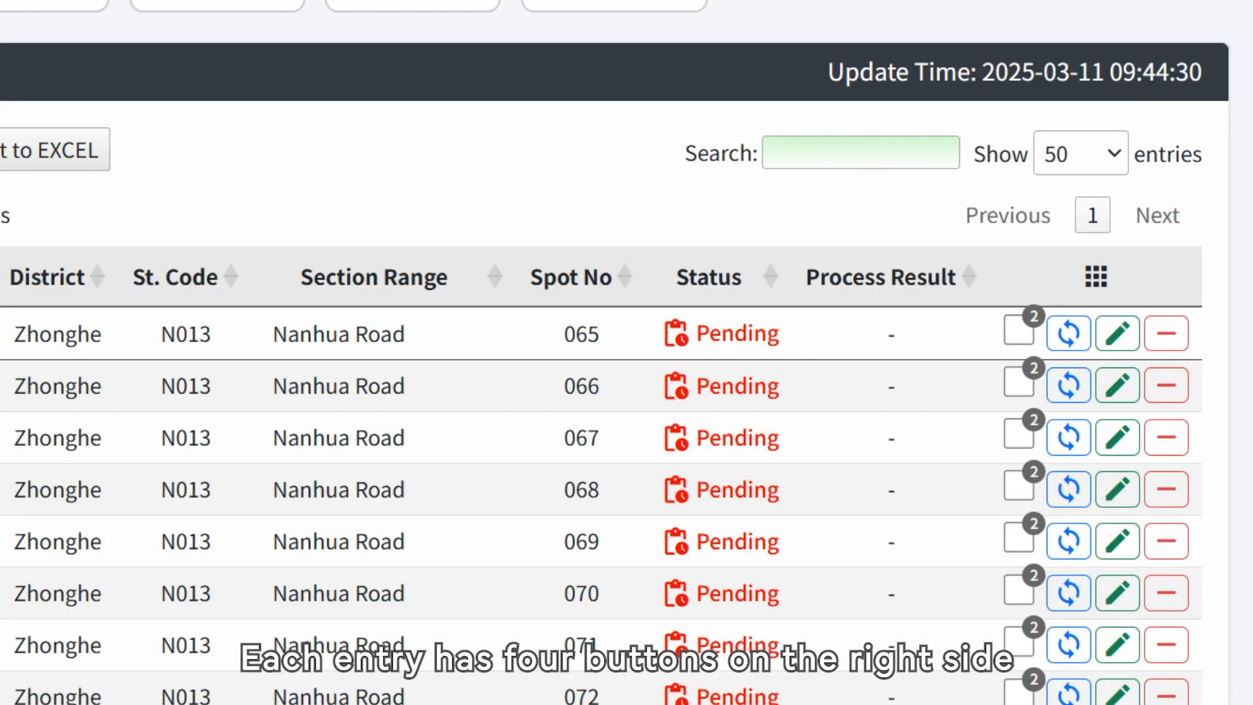
click(1, 334)
click(2, 334)
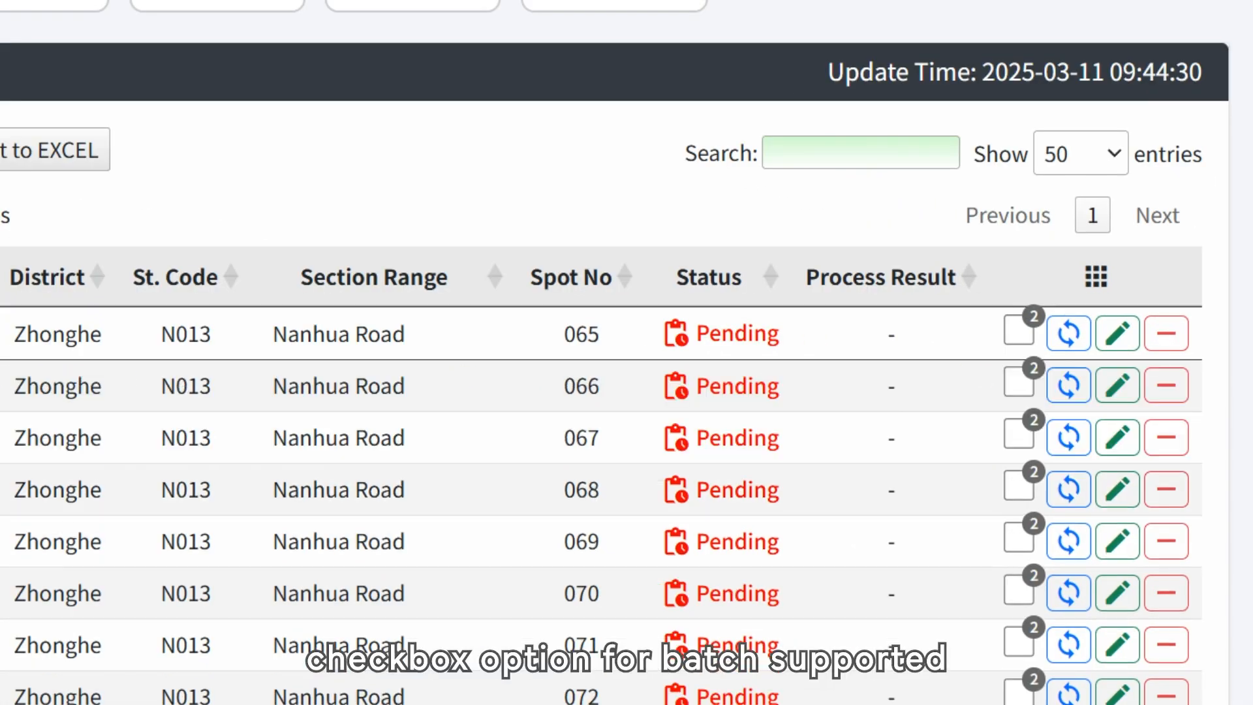
mouse_move(1018, 332)
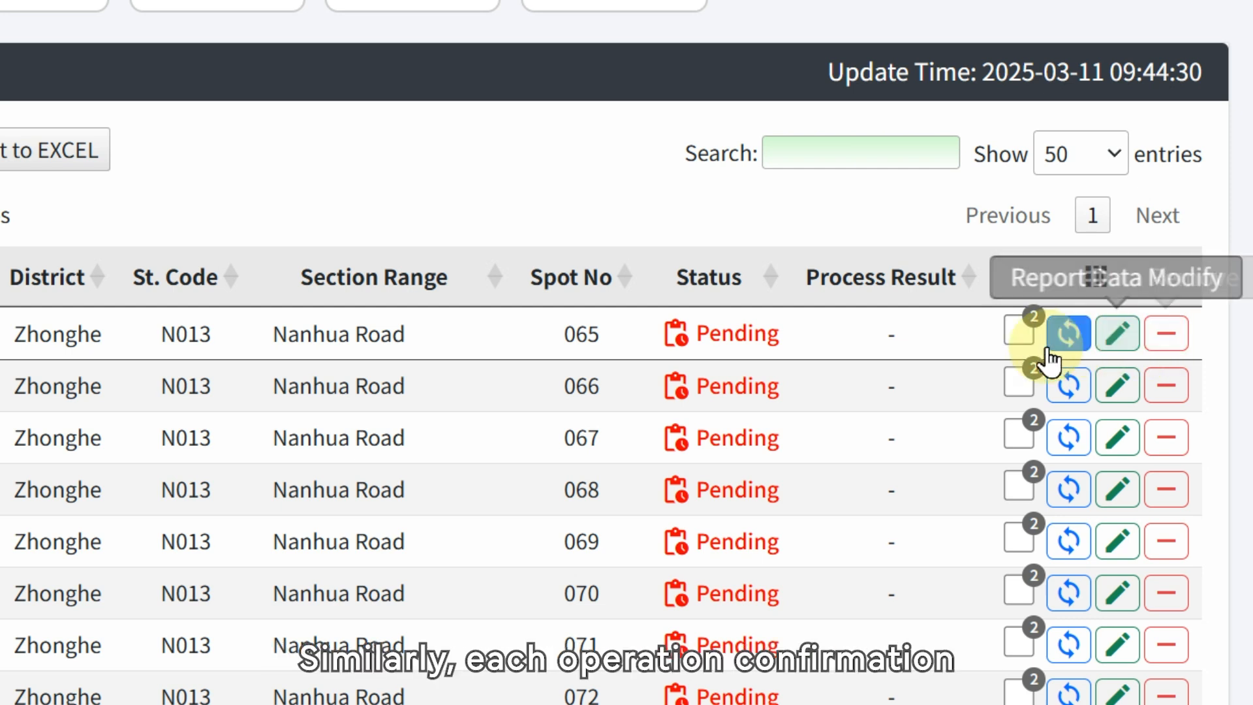
click(1022, 333)
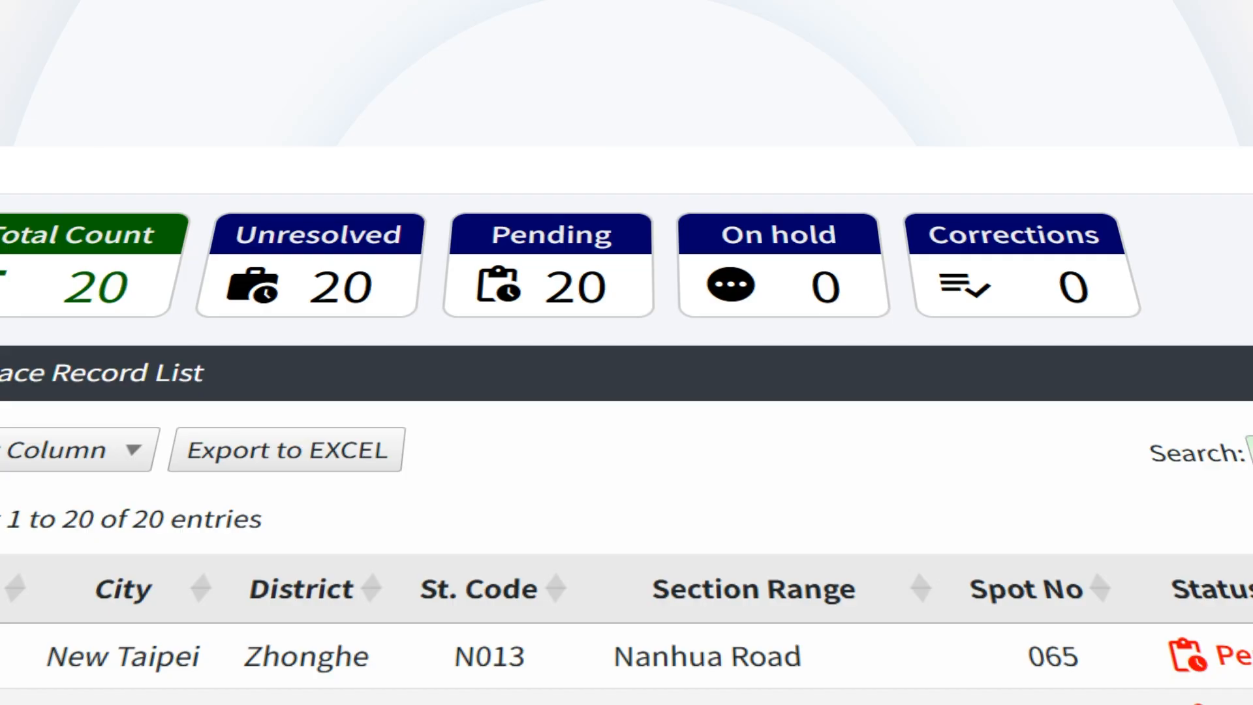
Step: View the Unbind Record list and the Removal Report list, and expand the details of removal report 38391
click(107, 275)
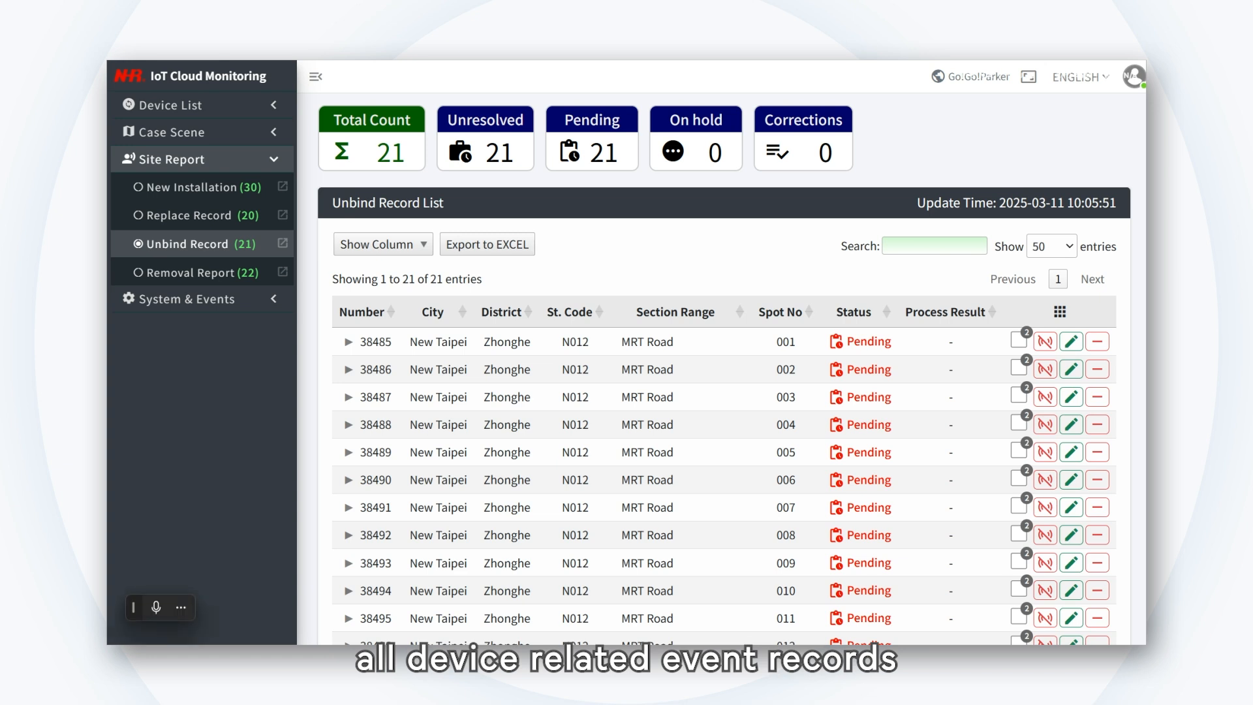
click(173, 274)
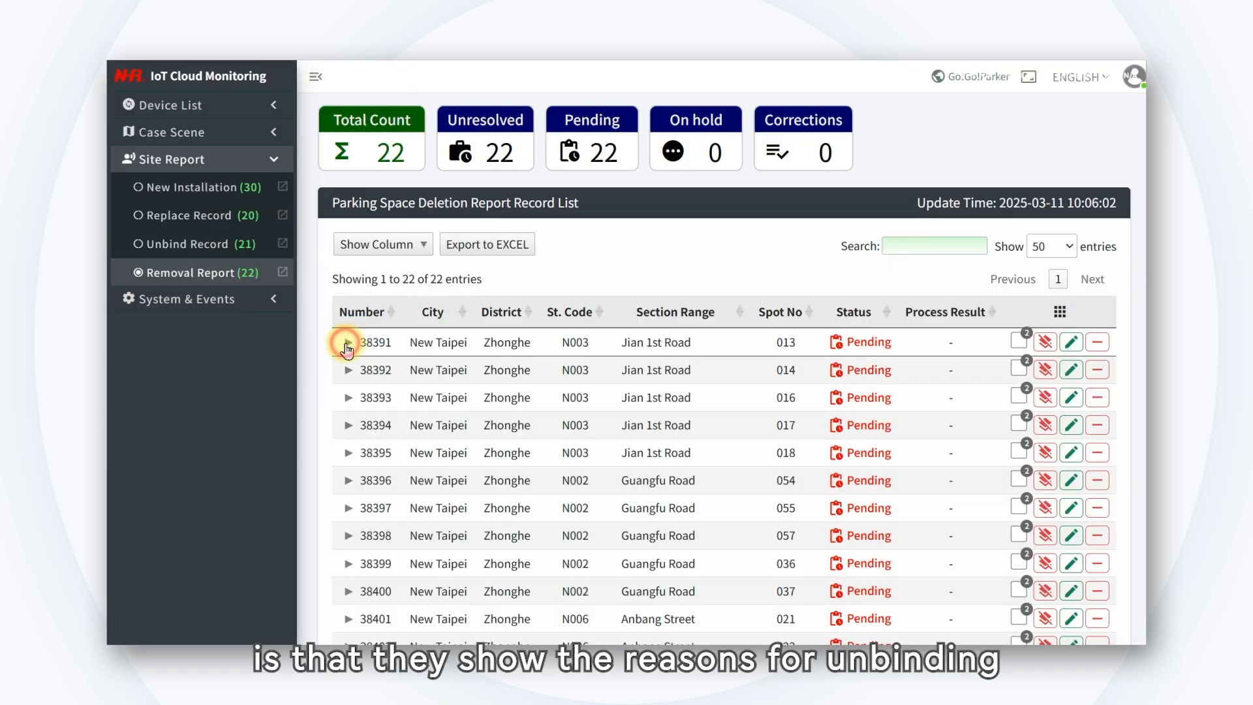
click(348, 342)
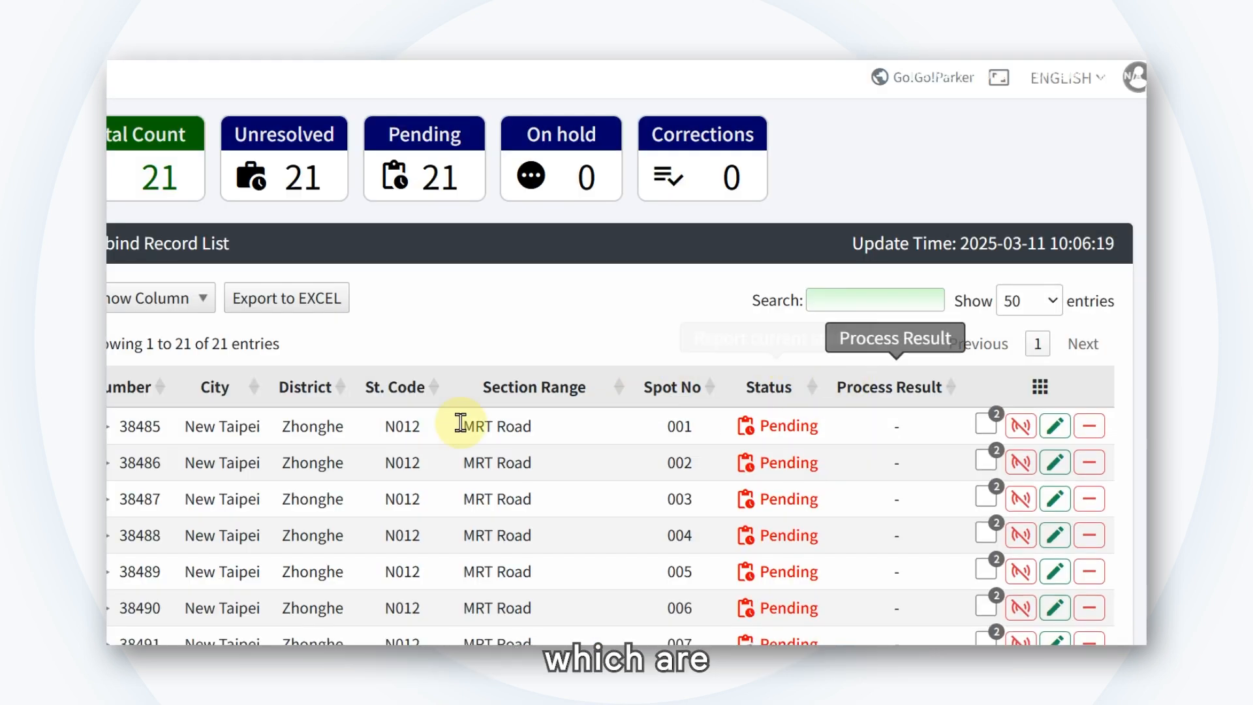
Step: Review the details of unbind record 38485, collapse them, and try the row's batch selection option
click(109, 430)
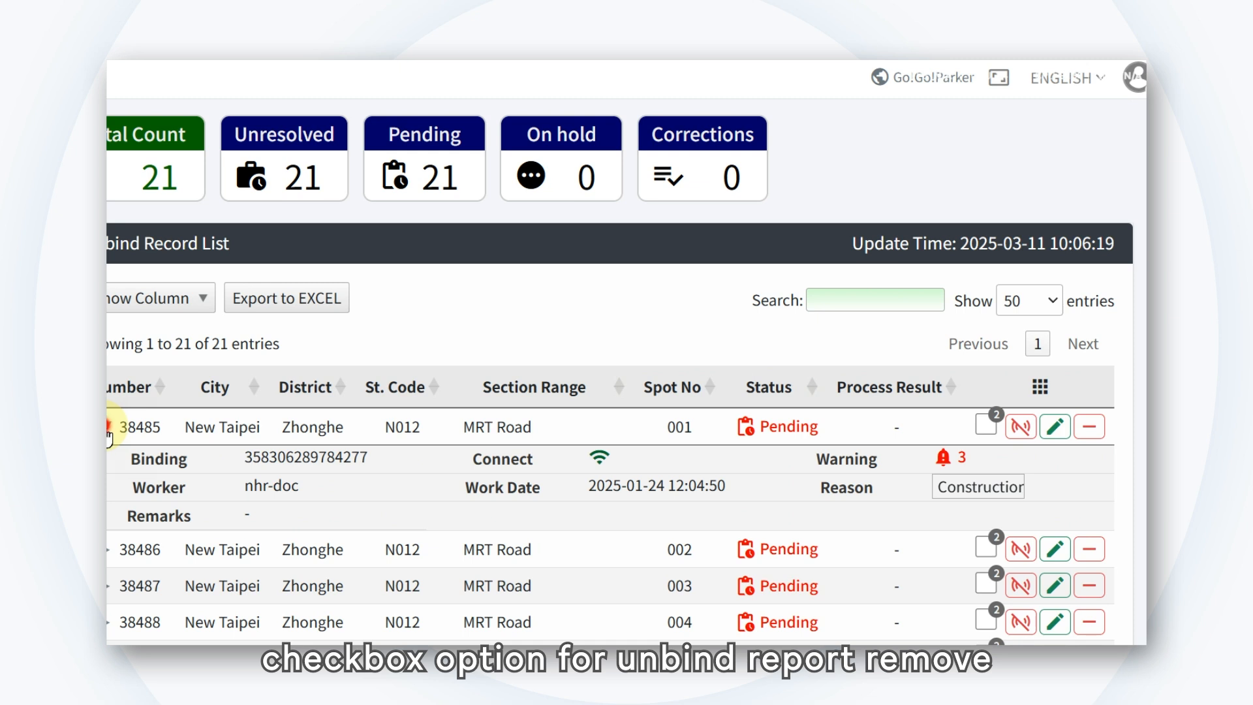
click(109, 431)
click(986, 426)
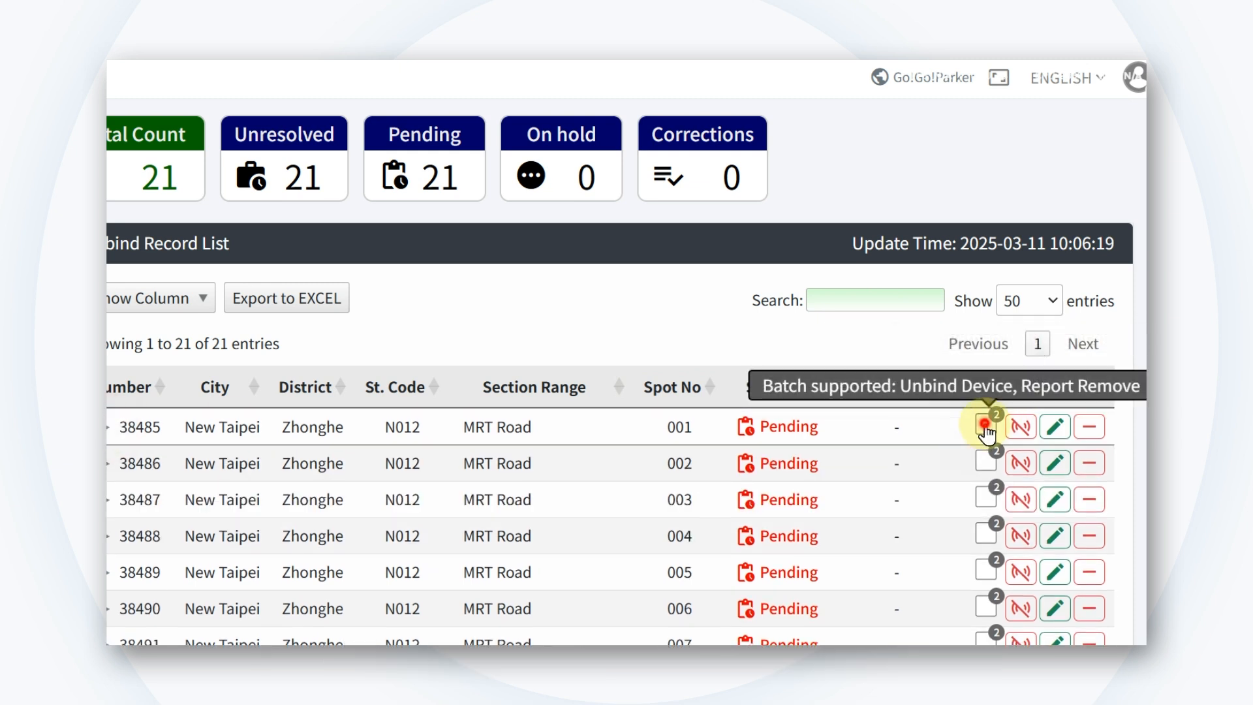
click(985, 426)
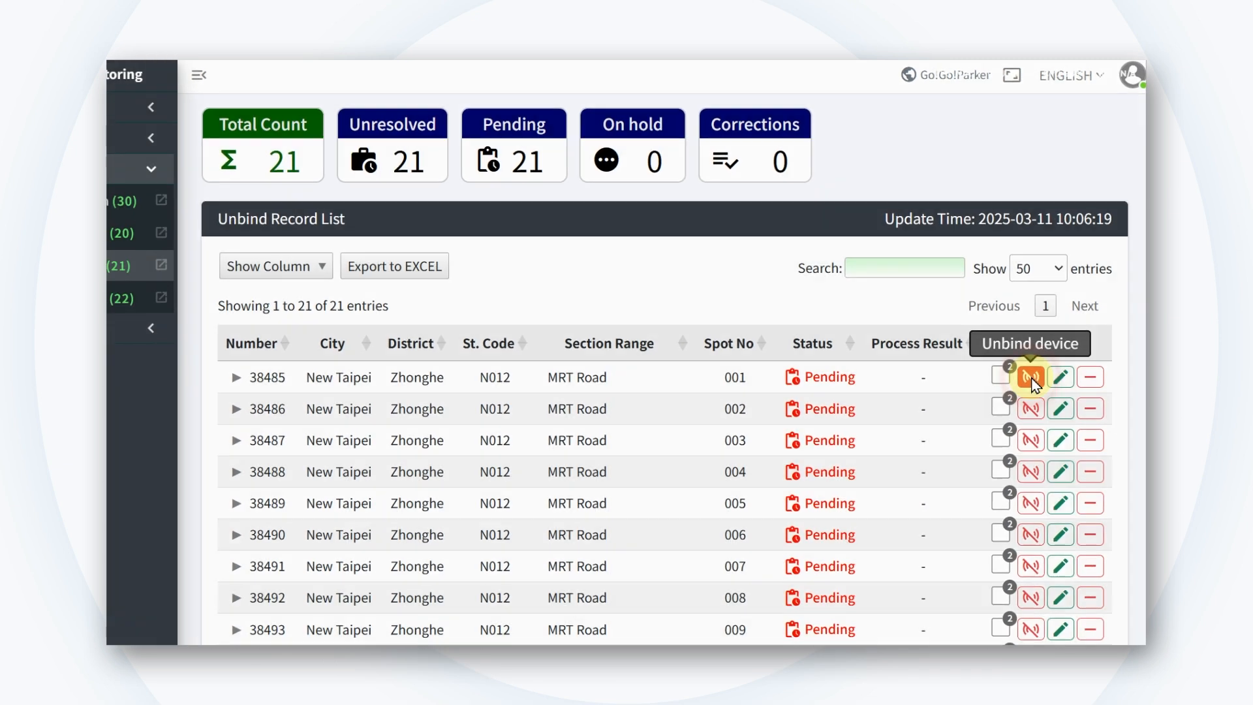
Step: Open the unbind device, report modification and report removal forms for unbind record 38485 in turn without executing any
click(1021, 428)
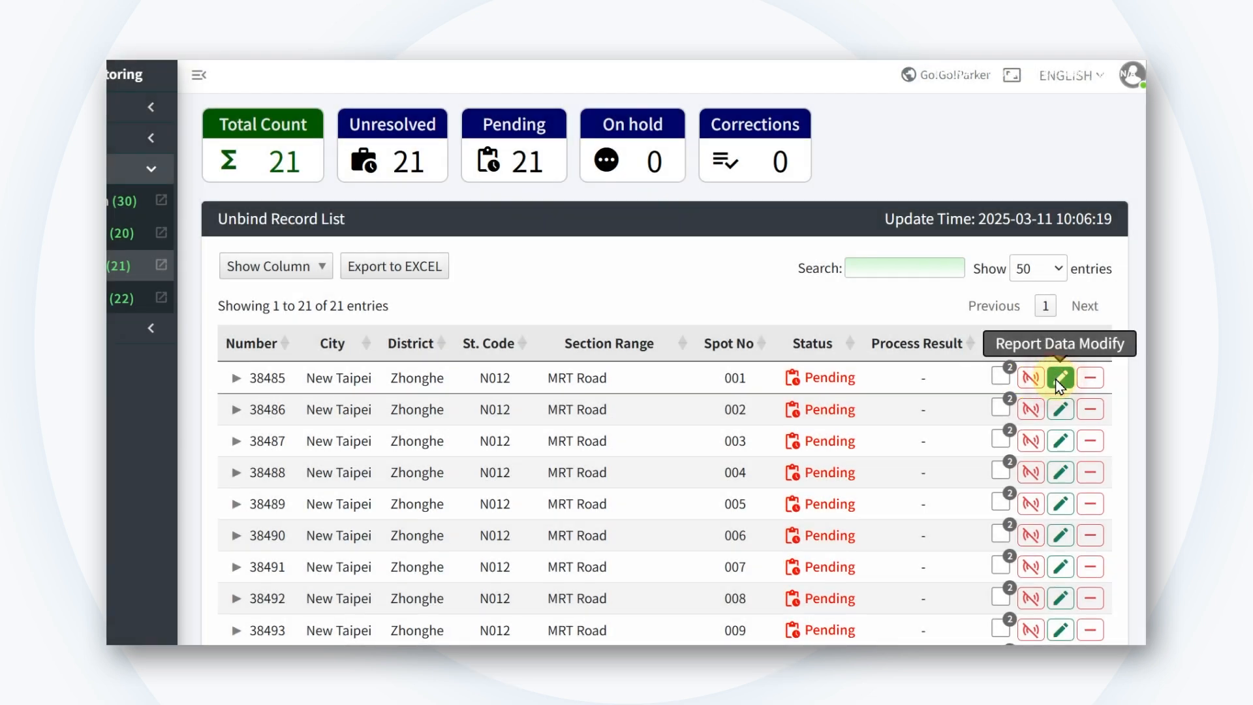
click(1059, 380)
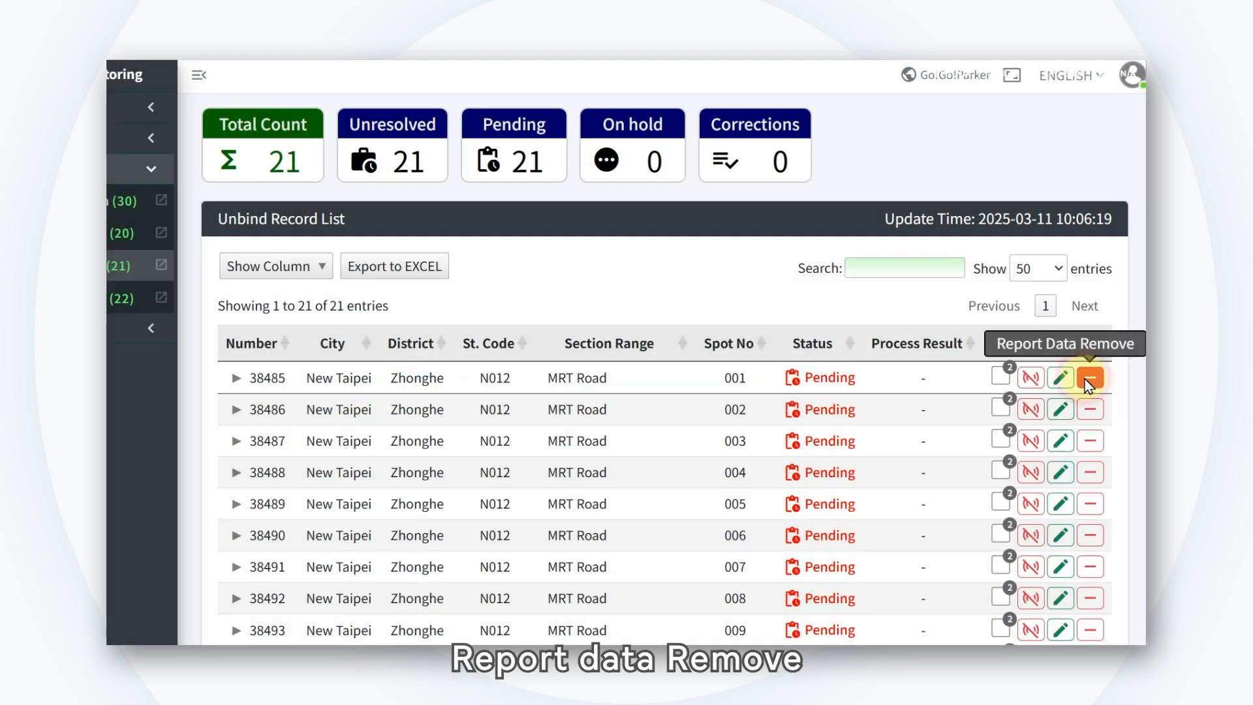
click(1088, 379)
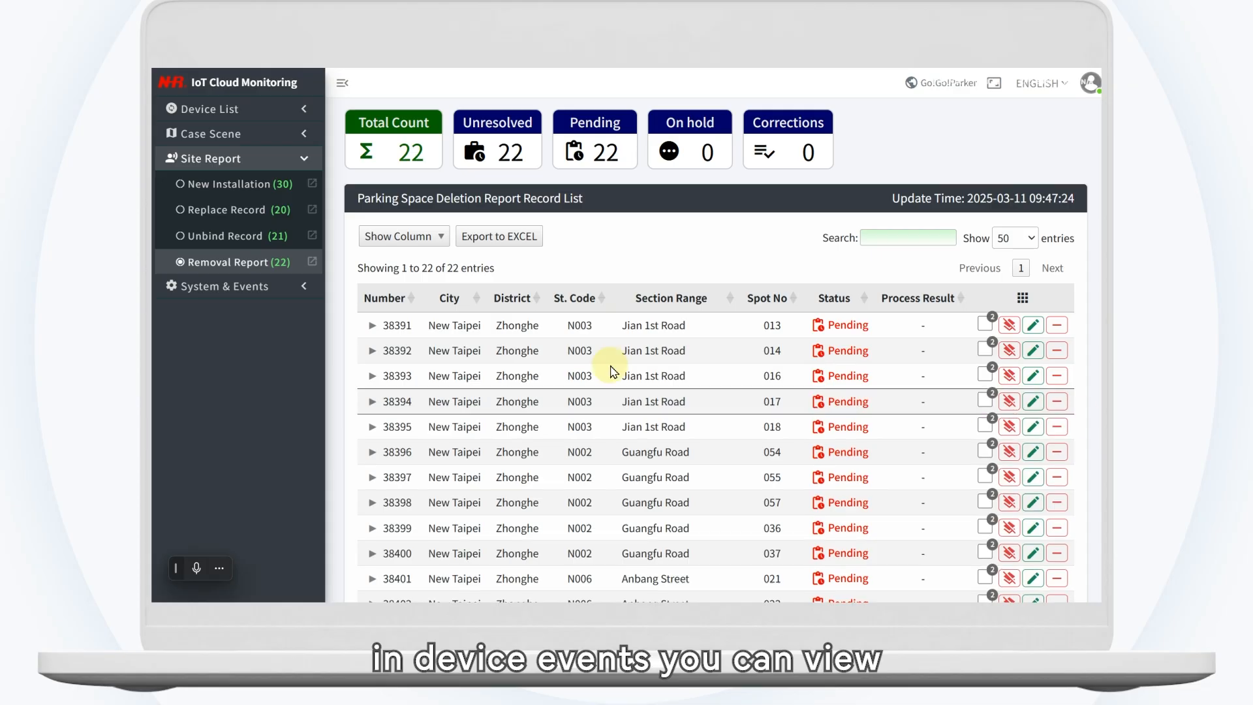
Step: Open the Device Events list and hide its Identification column
click(228, 290)
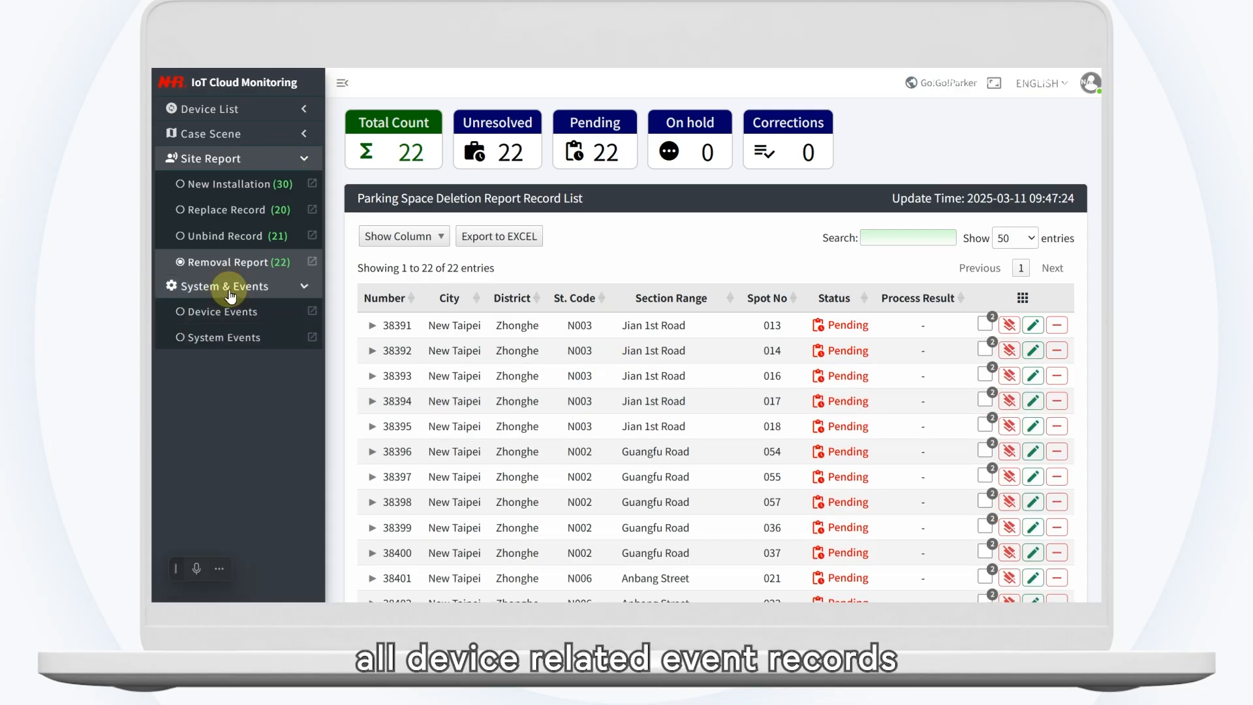
click(229, 316)
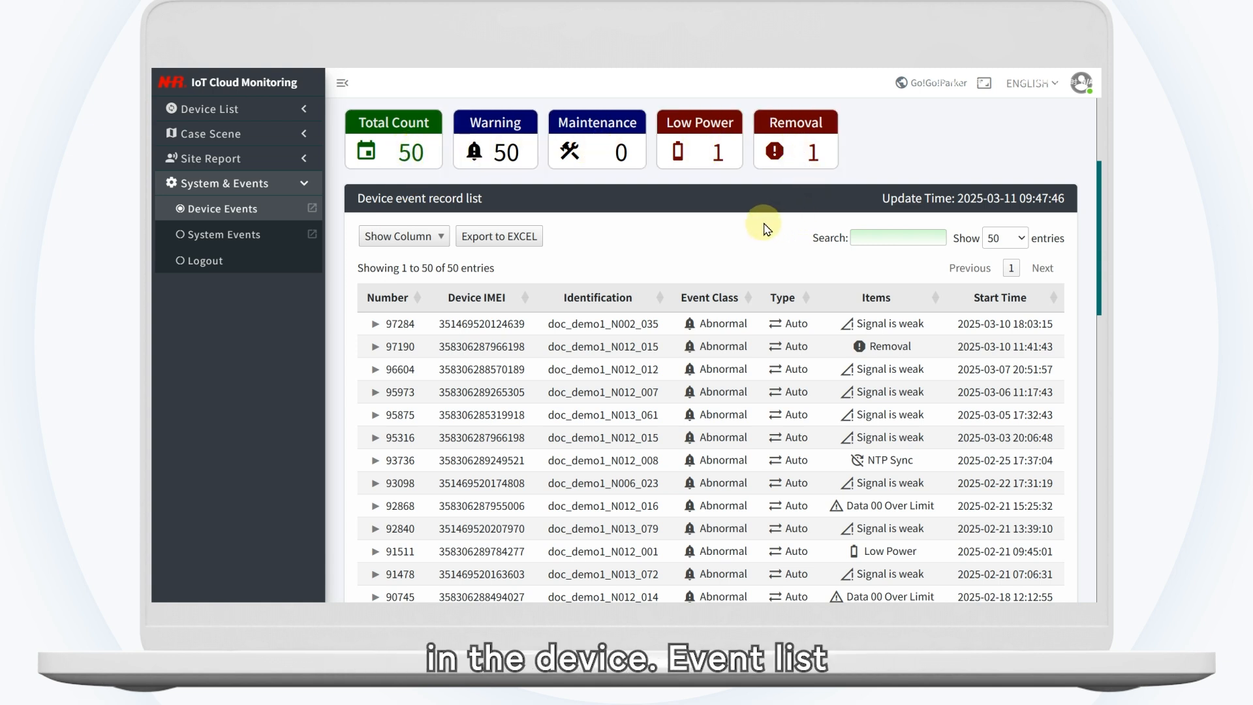
click(444, 238)
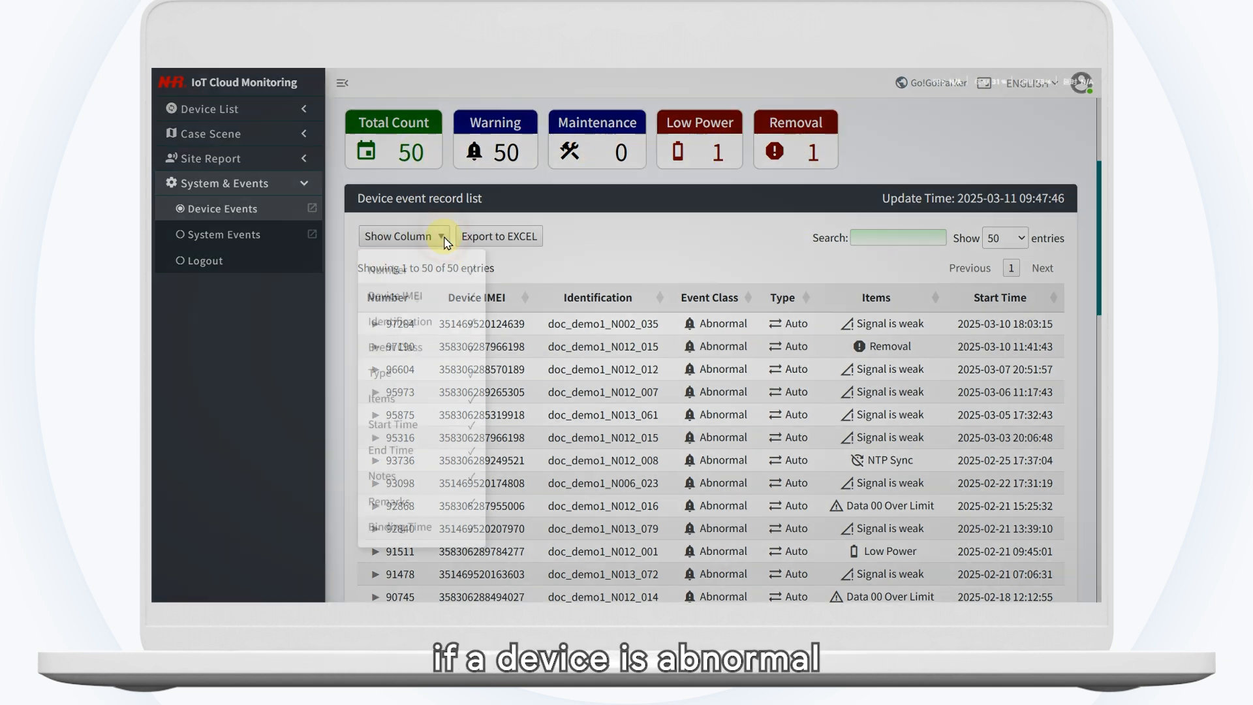
click(426, 322)
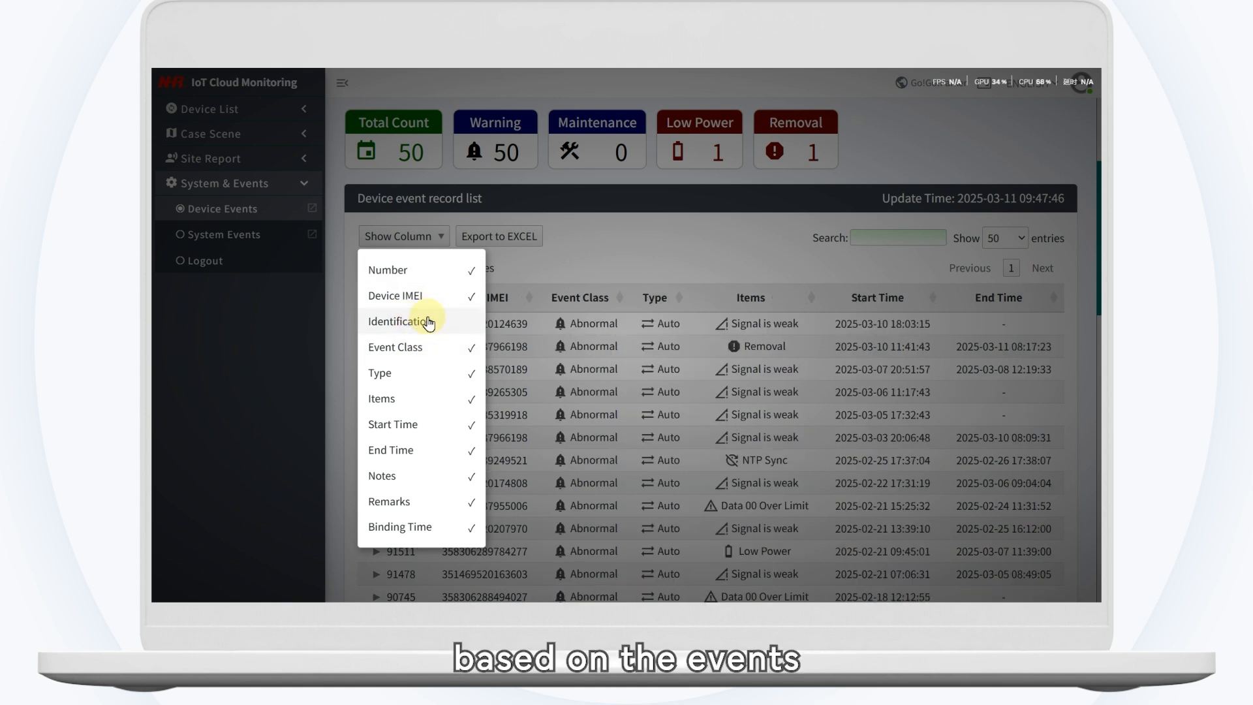
click(532, 254)
Step: Examine the event start and end times, and expand device events 97284 and 97190 to read their details
mouse_move(901, 306)
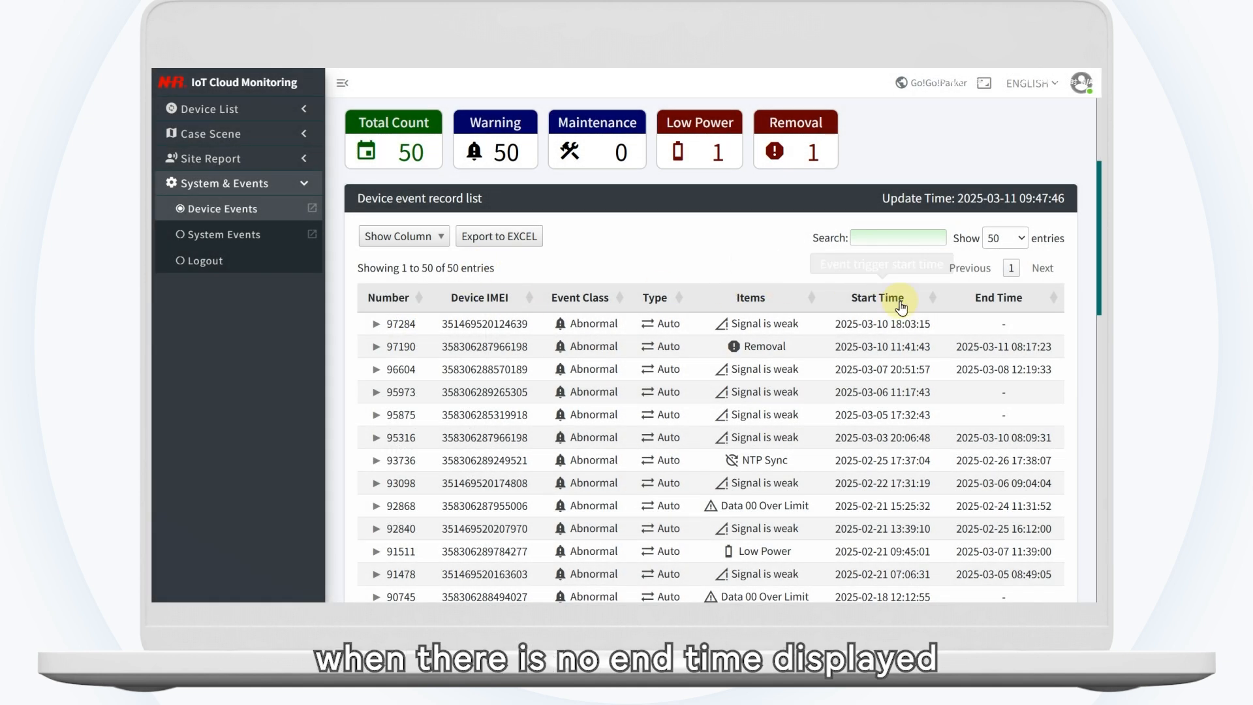
mouse_move(1007, 310)
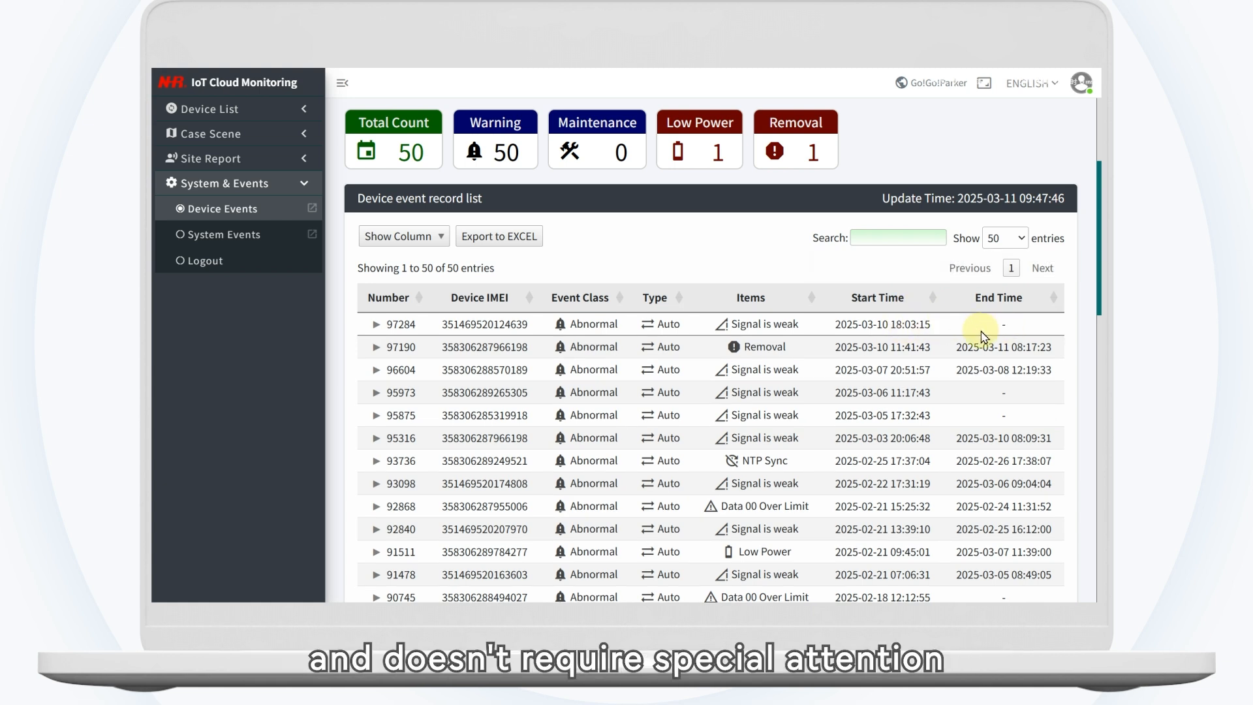
click(376, 324)
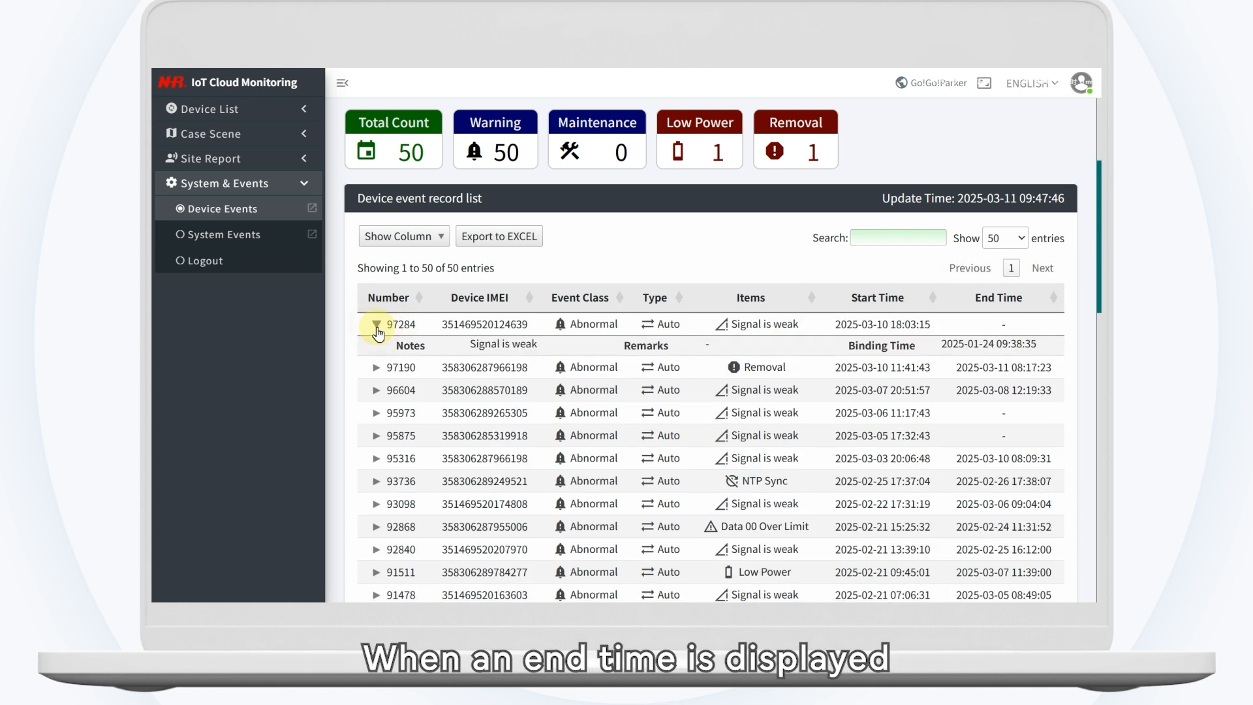
click(367, 369)
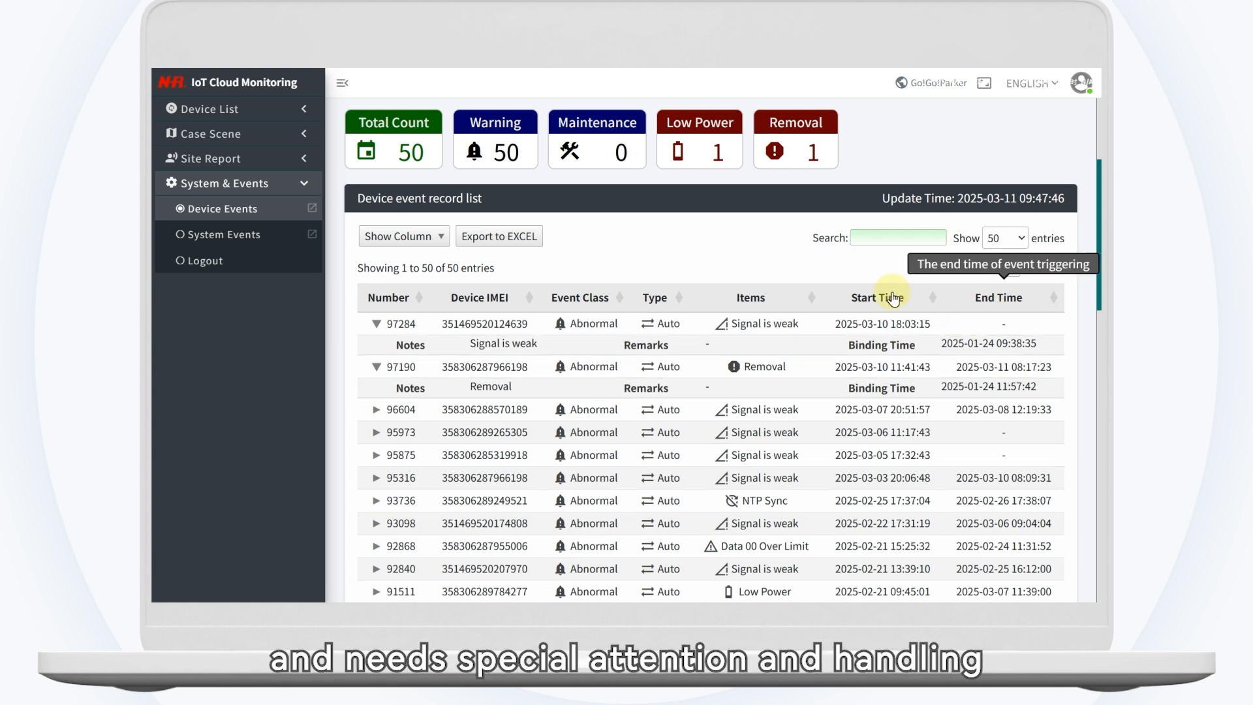
Step: Open the System Events list, expand login event 23406 to review its details, and request a system logout
click(237, 235)
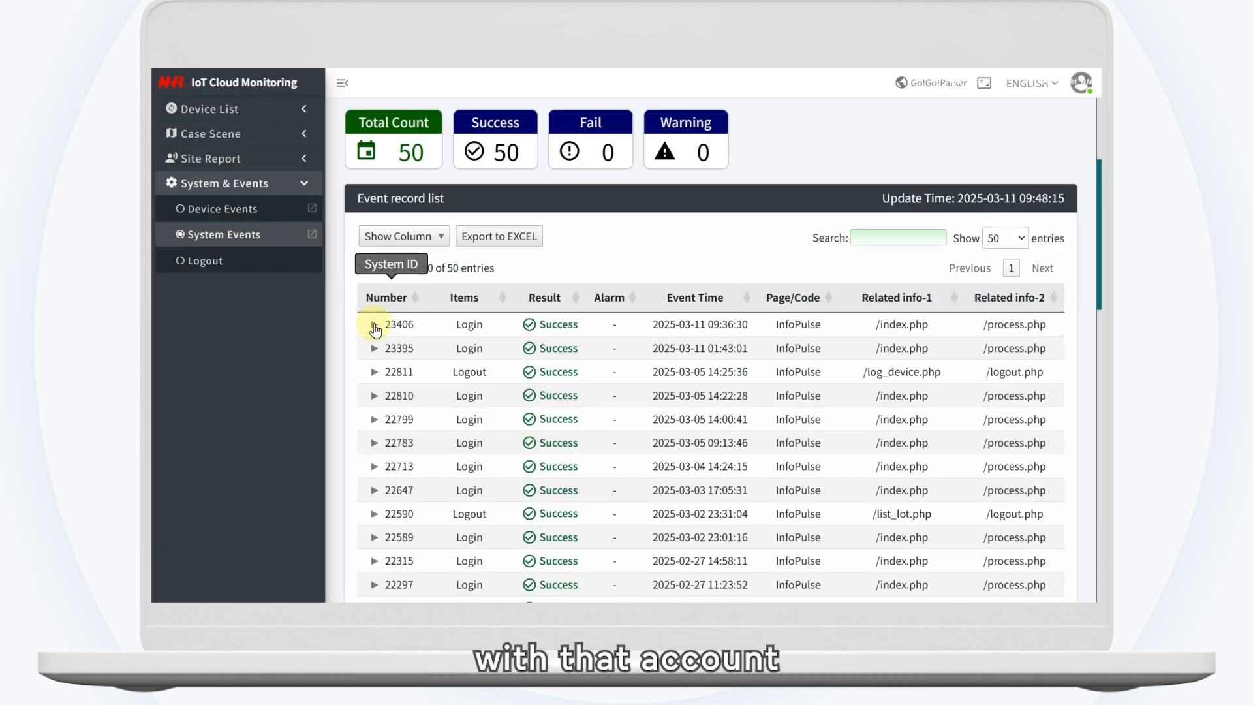
click(375, 324)
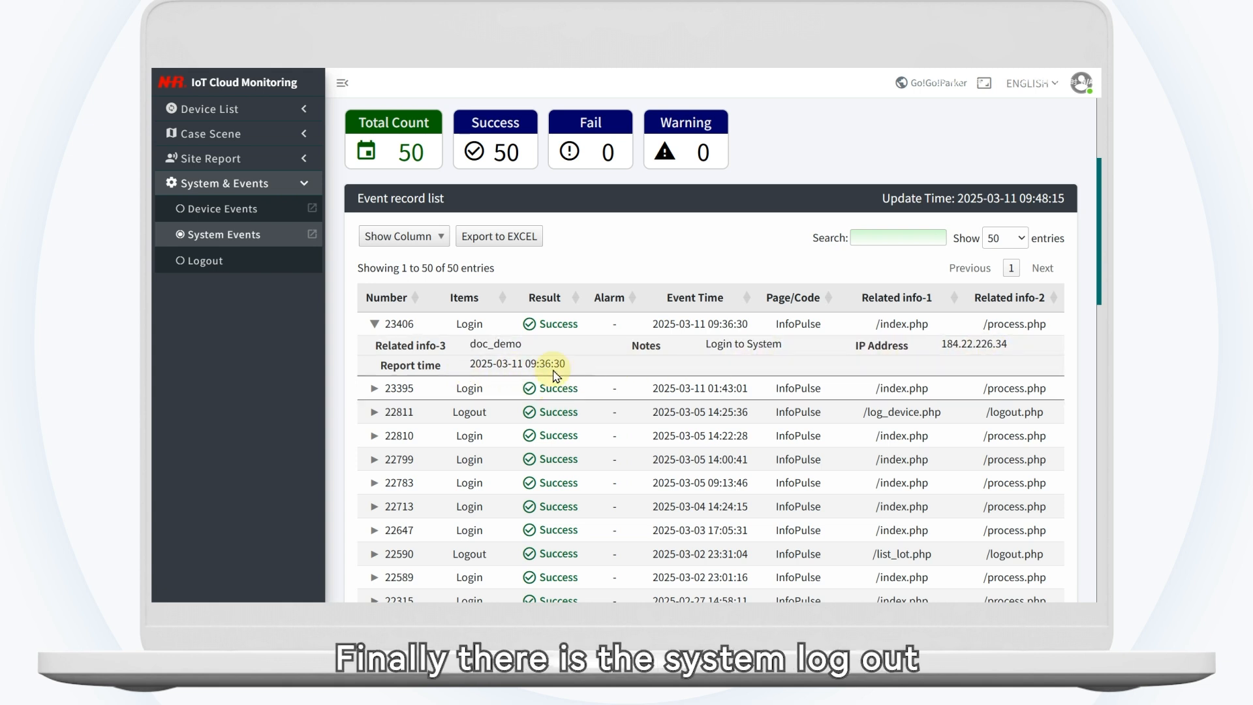
click(201, 261)
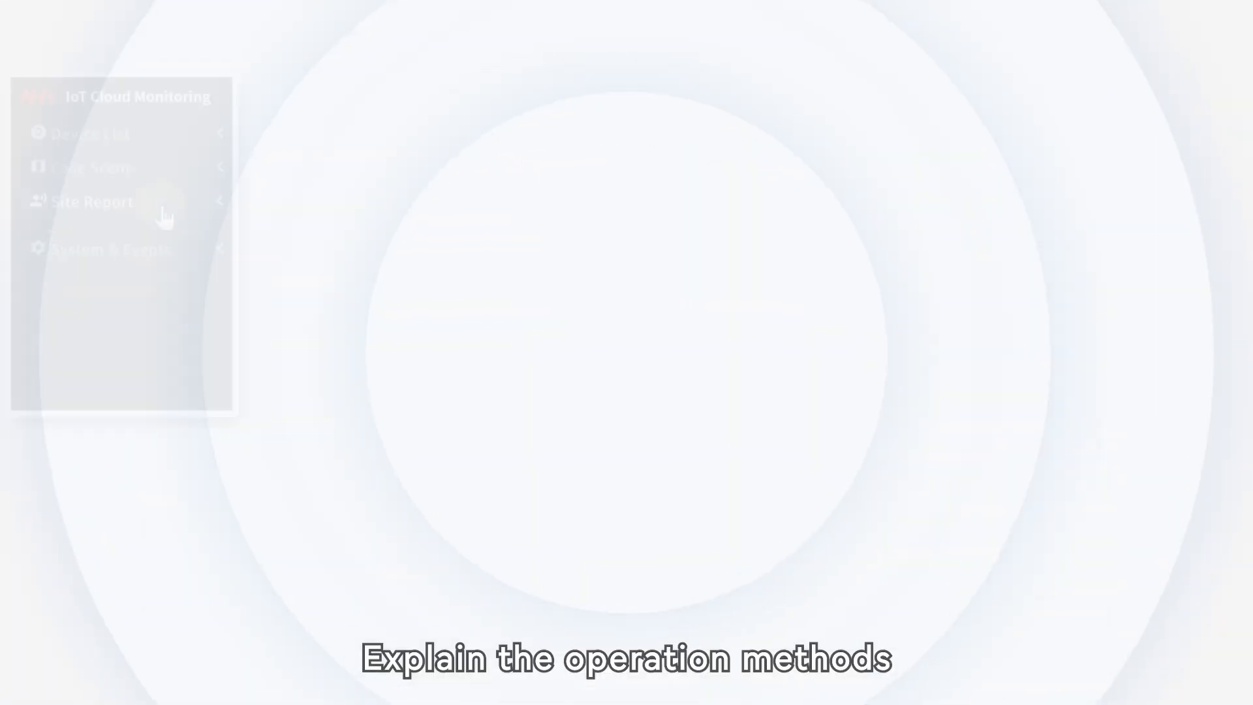
Step: Expand the Site Report section to show its report types
click(162, 207)
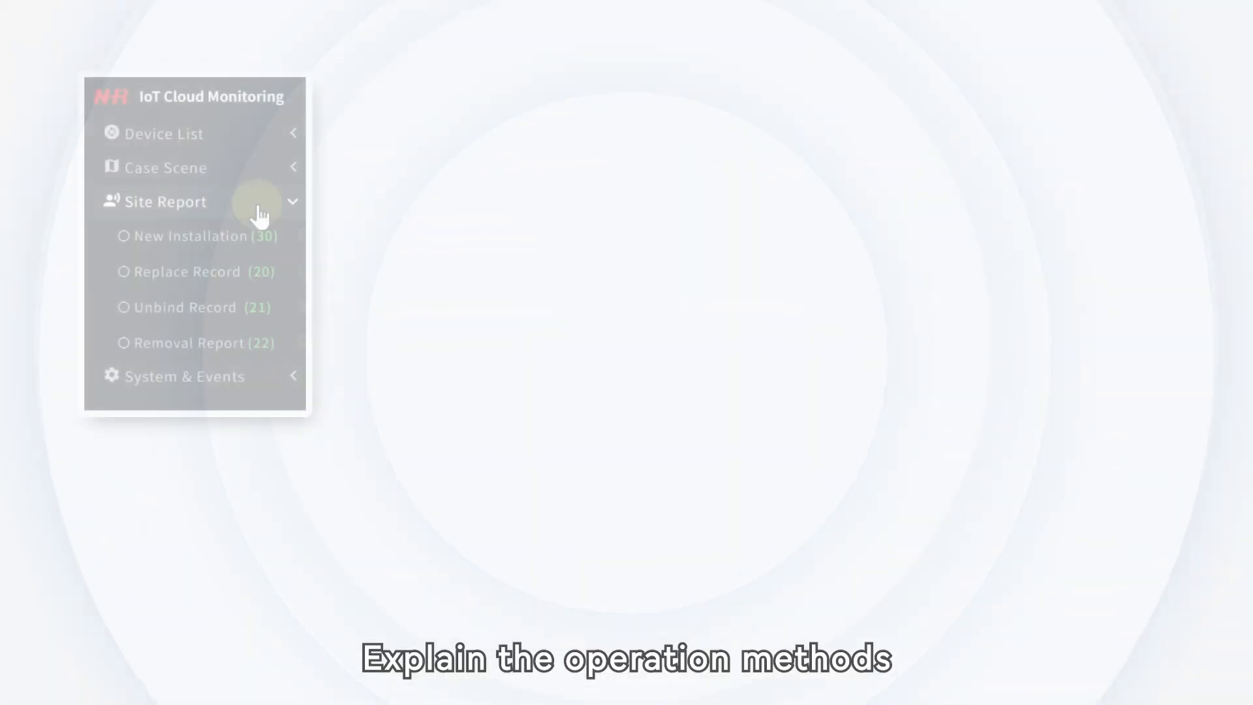